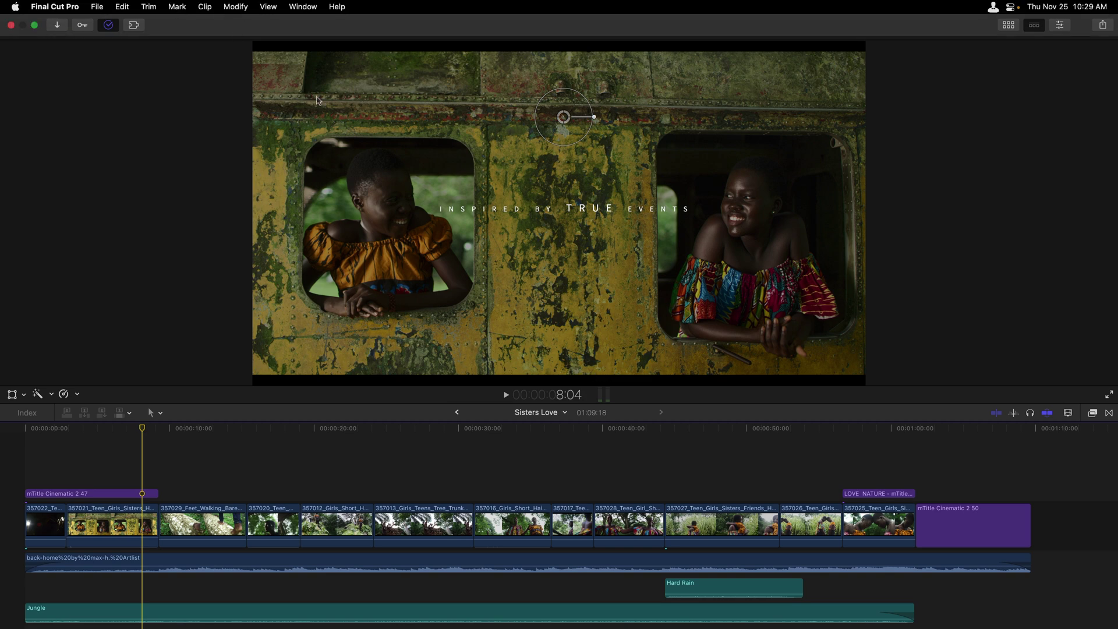
- Open the Export File dialog for the Sisters Love project from File > Share
click(34, 10)
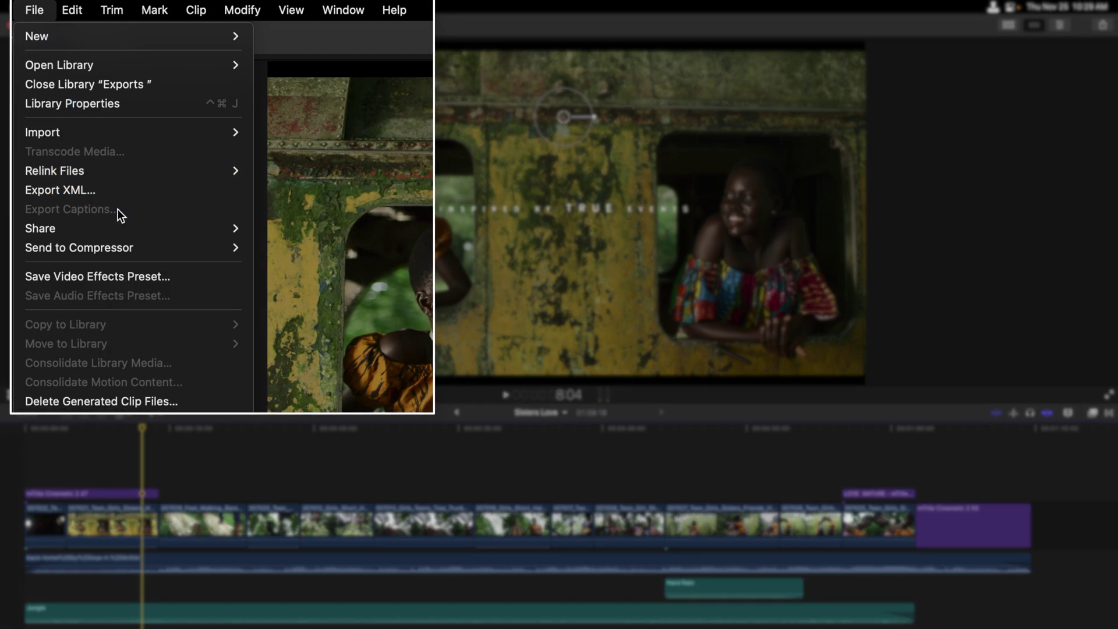
mouse_move(125, 227)
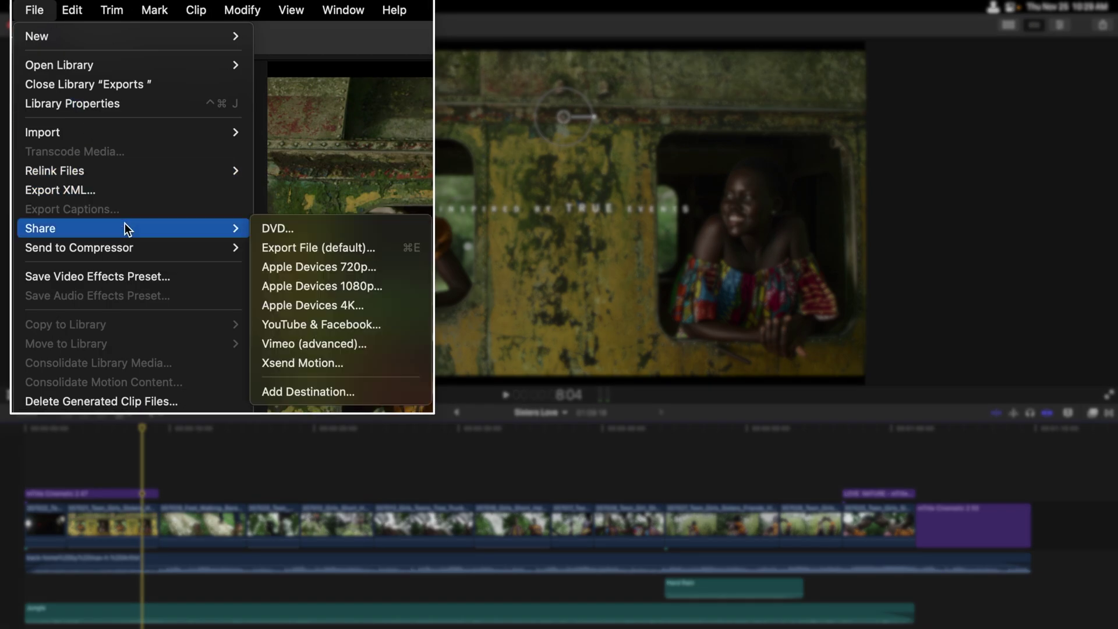
click(295, 245)
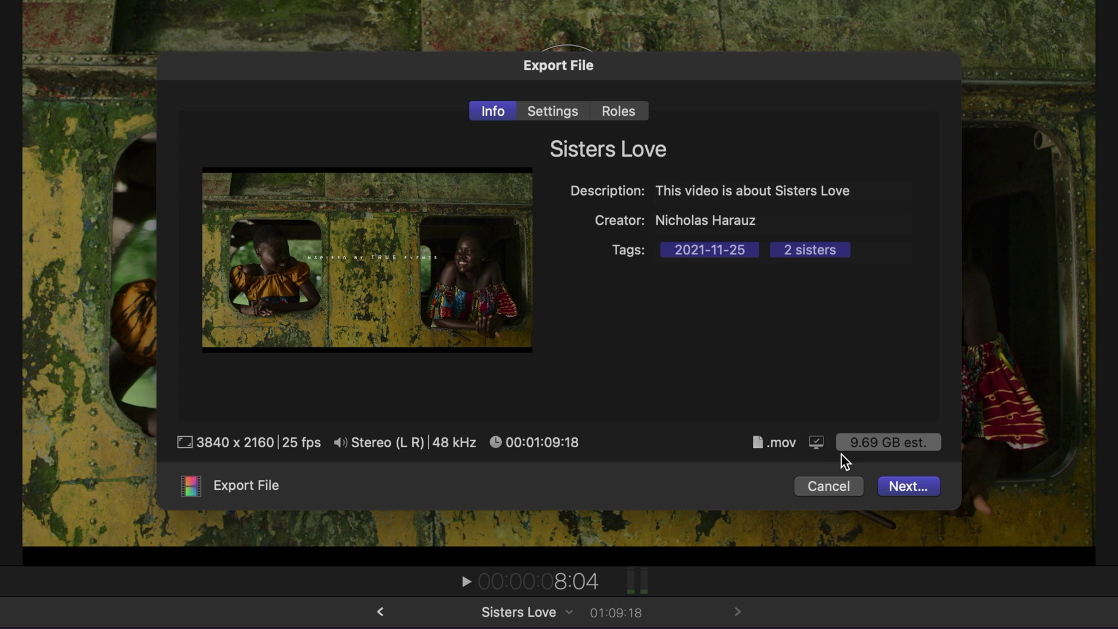
- Keep the export format as Video and Audio and set the video codec to Apple ProRes 422
click(553, 110)
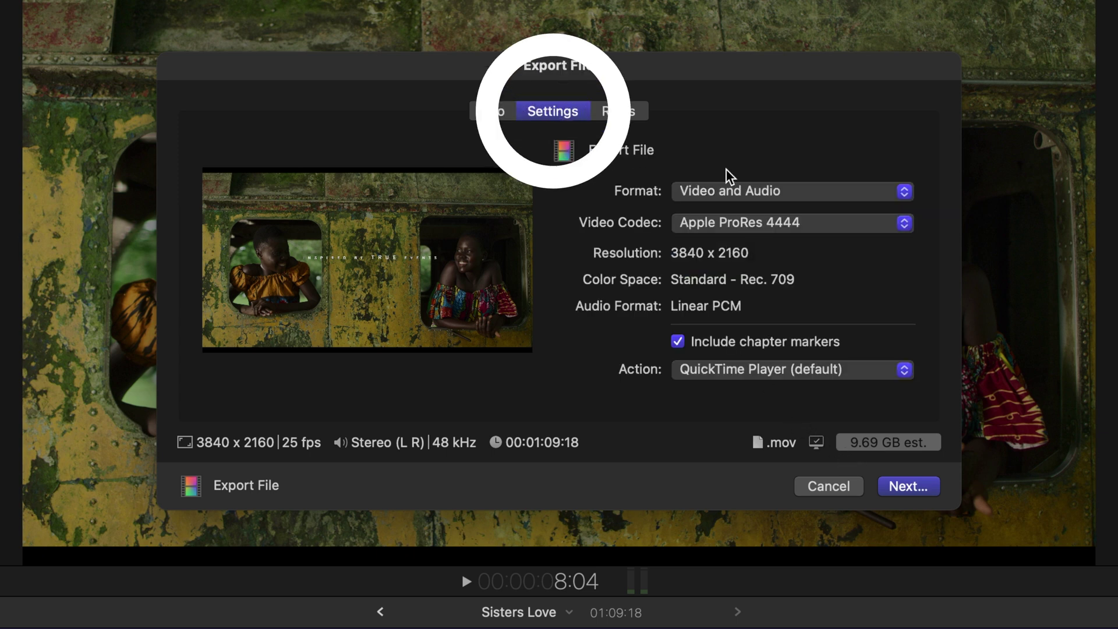
click(770, 196)
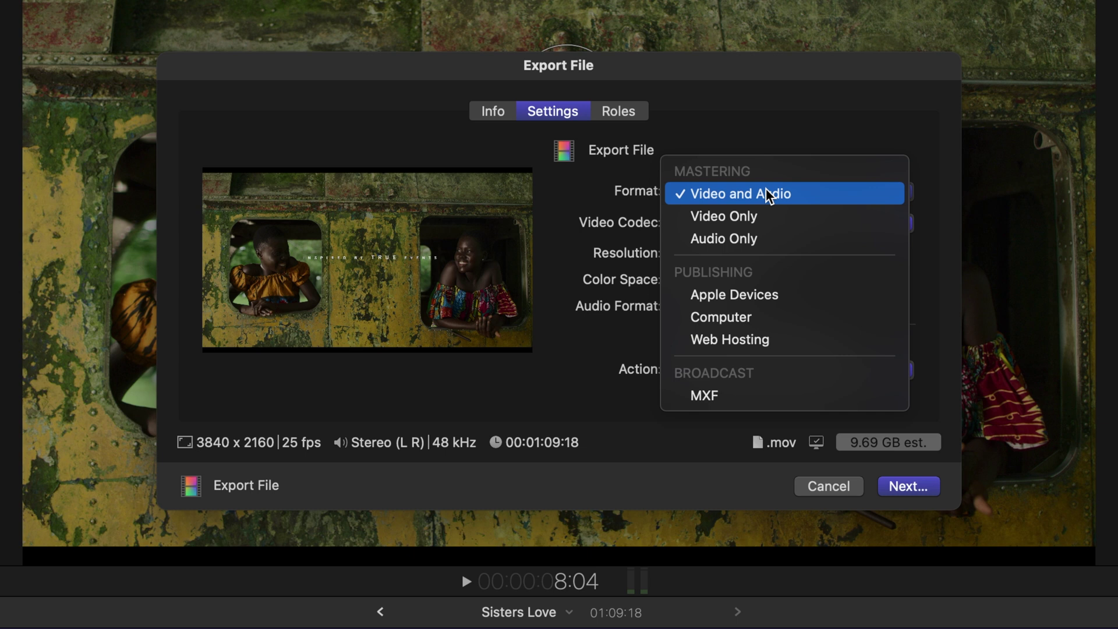
click(770, 197)
click(787, 228)
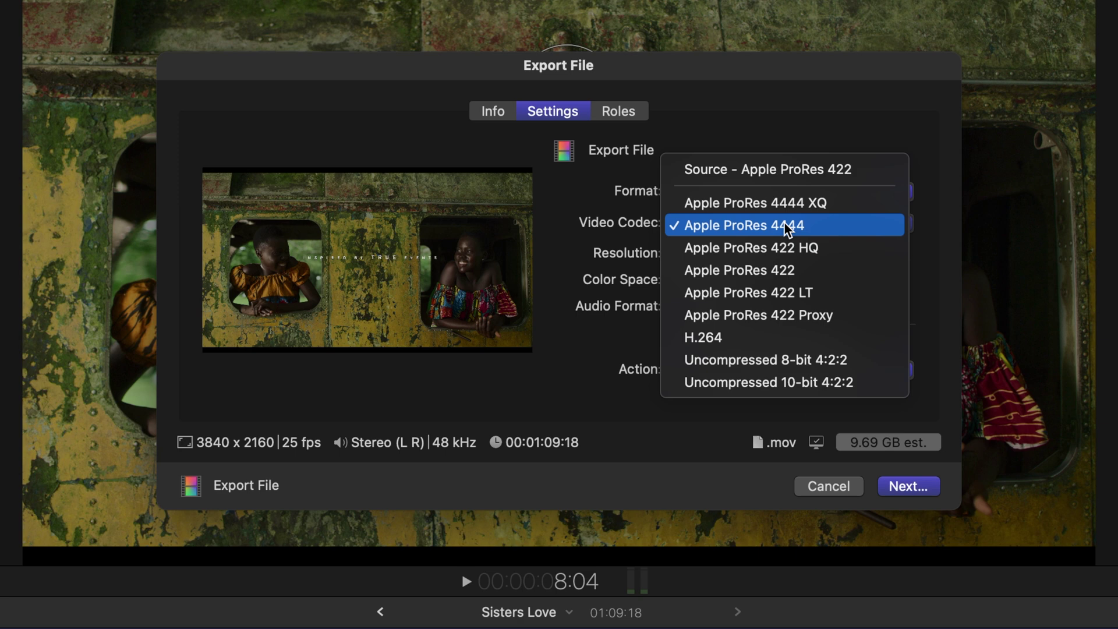
click(807, 273)
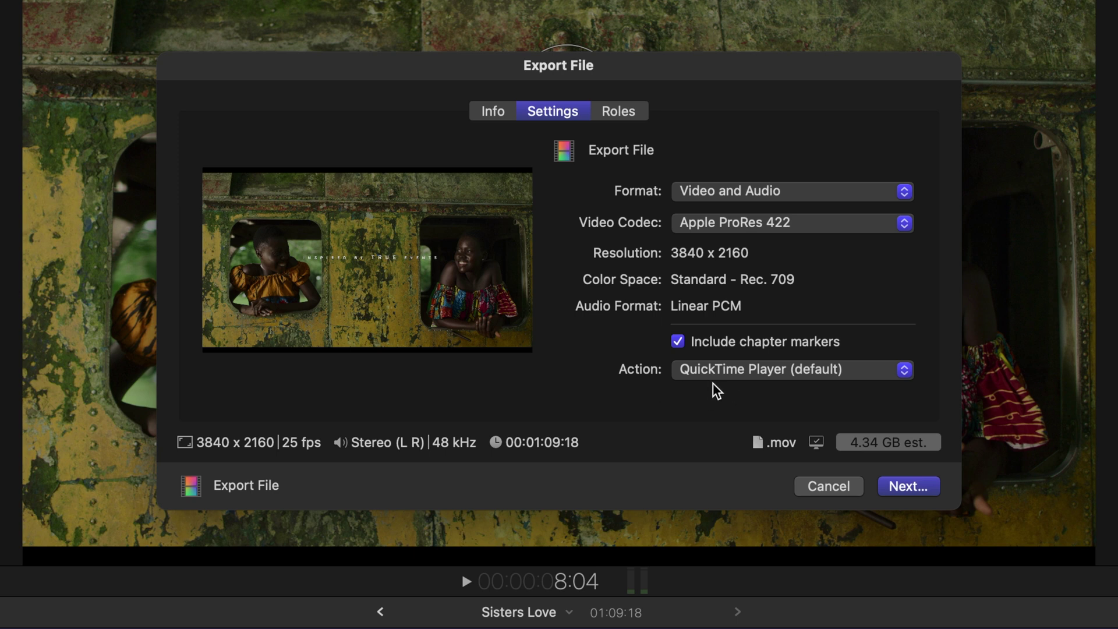
- Keep QuickTime Player as the after-export action and review the export's Roles layout
click(729, 371)
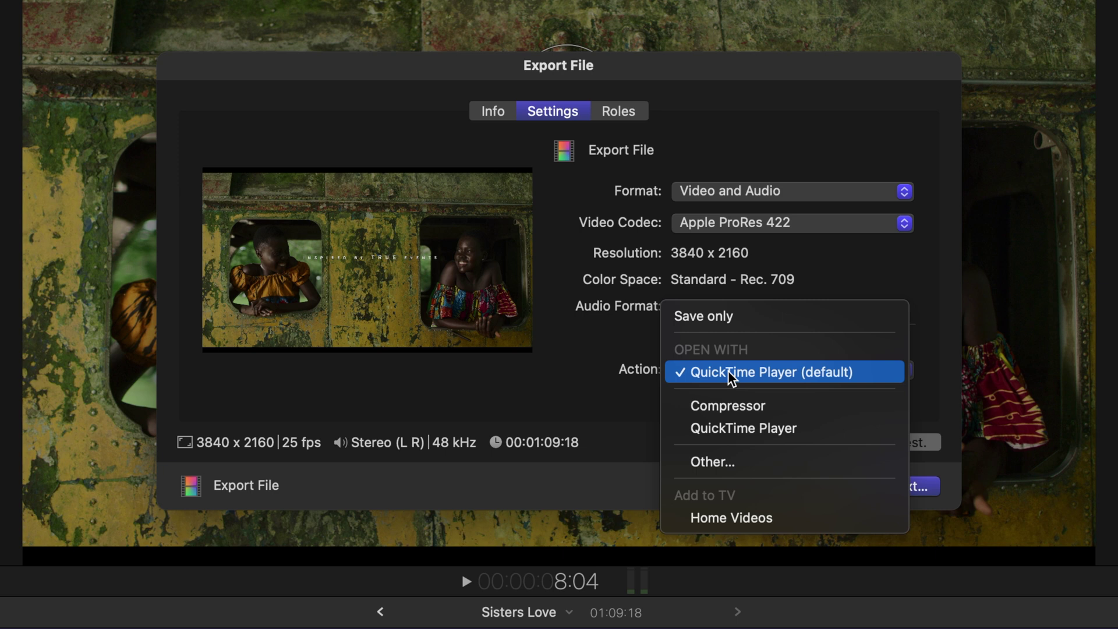
click(731, 376)
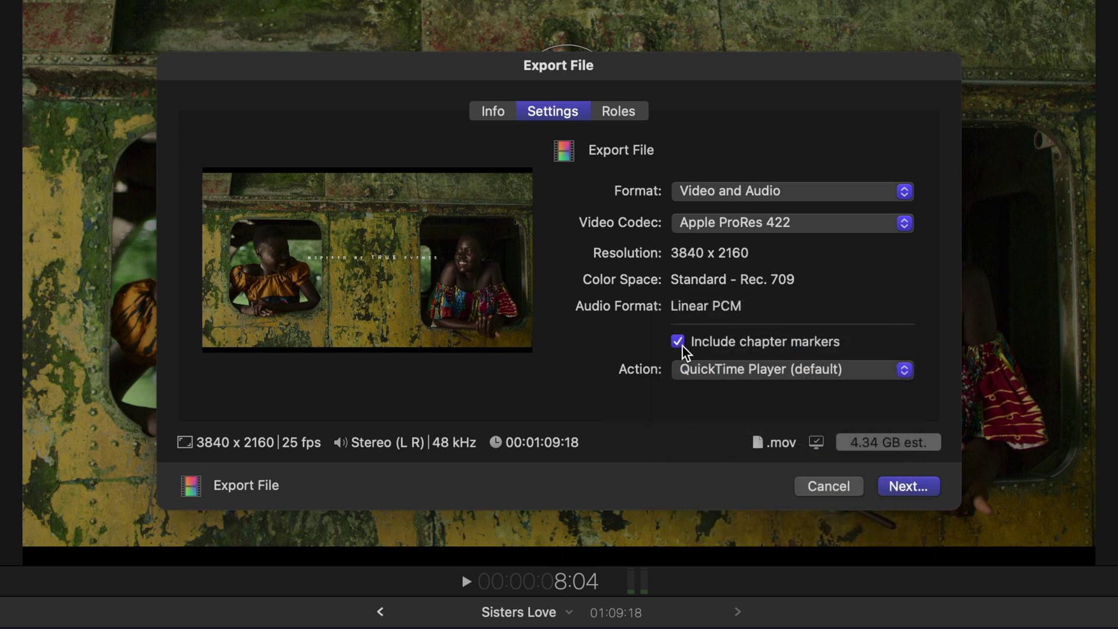
click(635, 112)
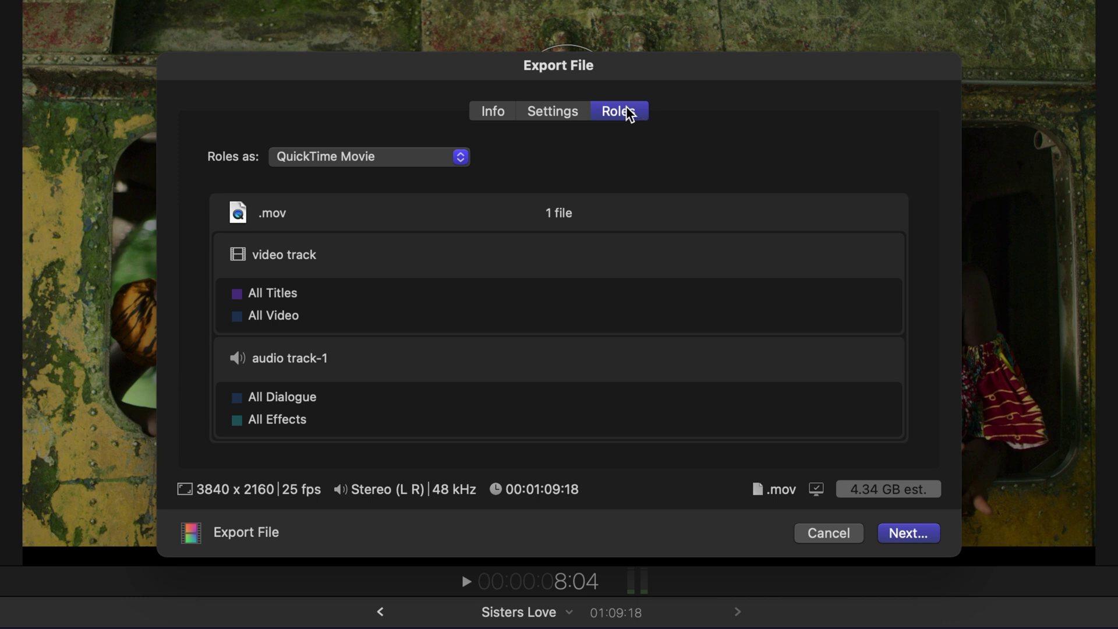
- Save the Sisters Love export into a new Desktop folder named My Exports
click(493, 117)
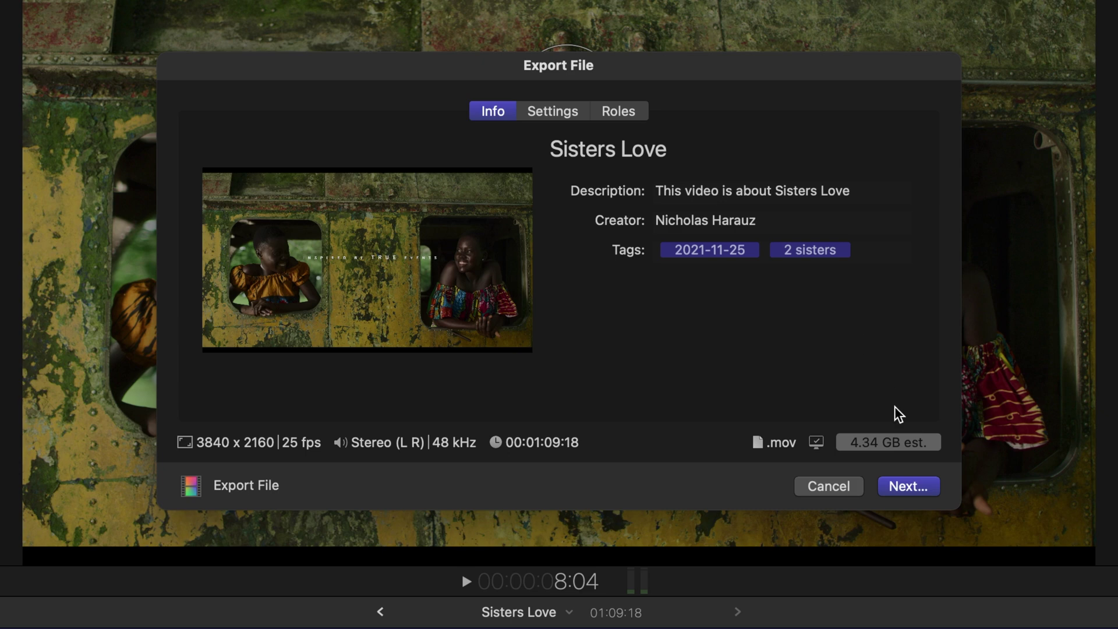
click(924, 491)
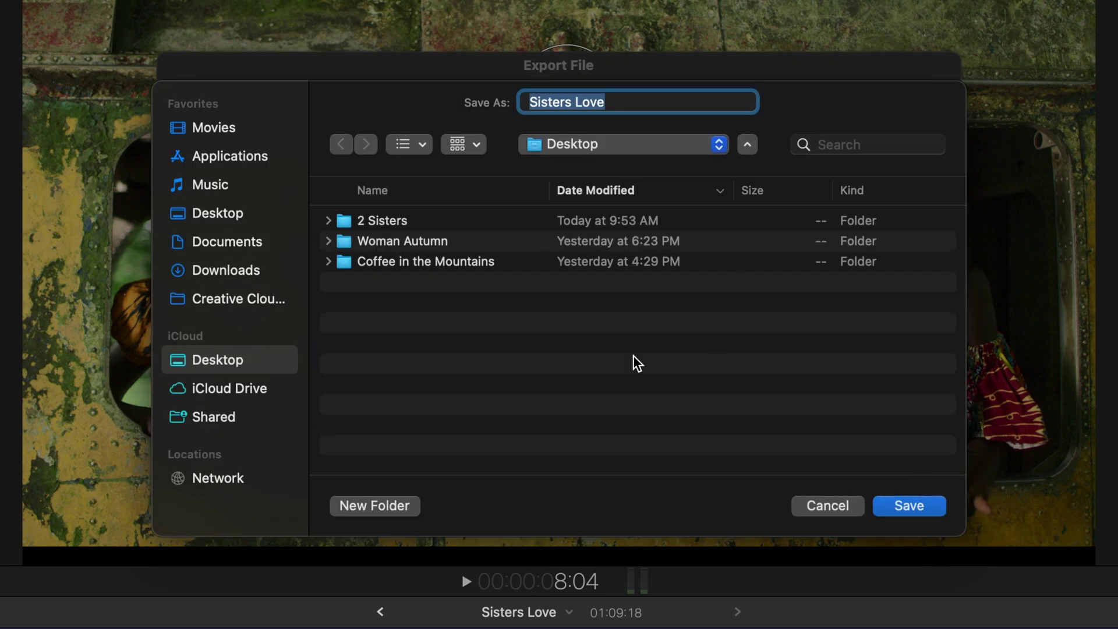
click(403, 506)
text(My )
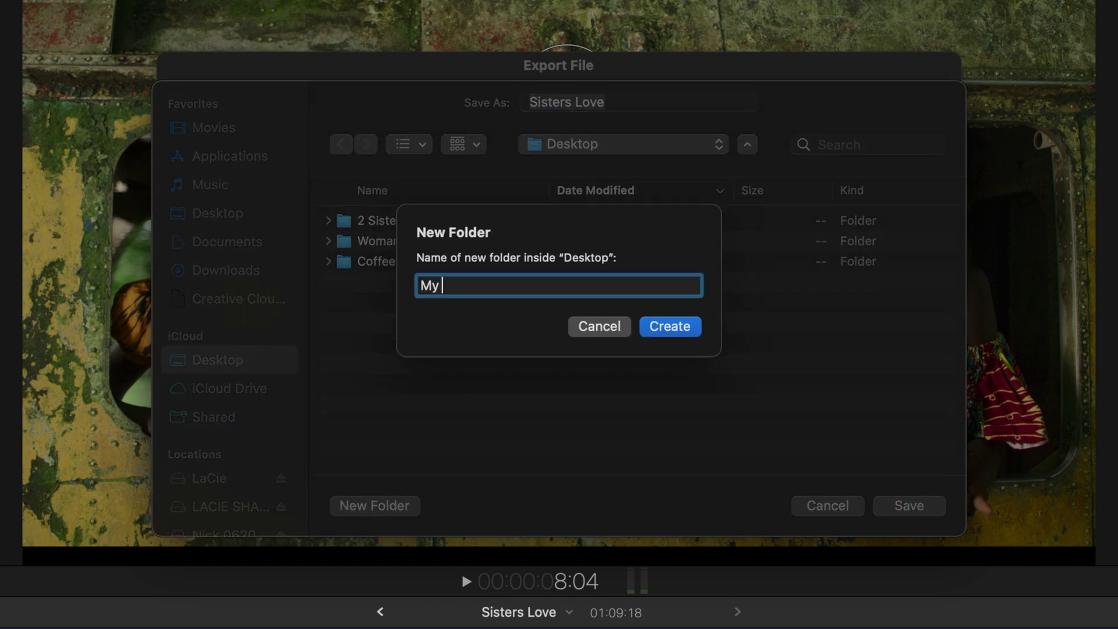
text(Exports)
click(679, 327)
click(909, 506)
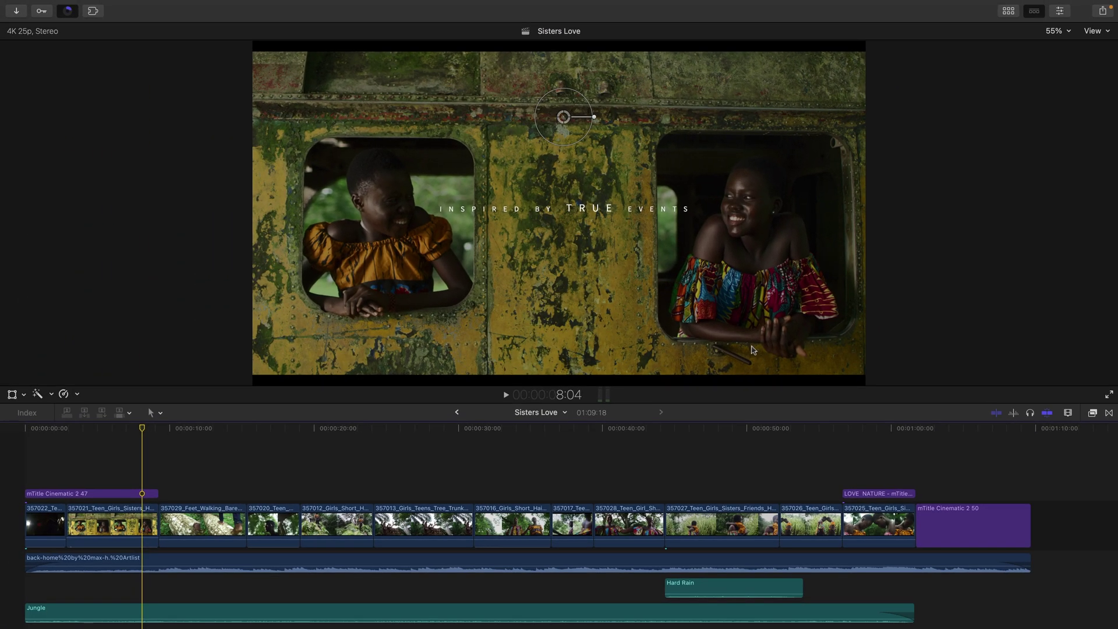
- Show Background Tasks and expand the Sharing row to see the export's progress
click(68, 11)
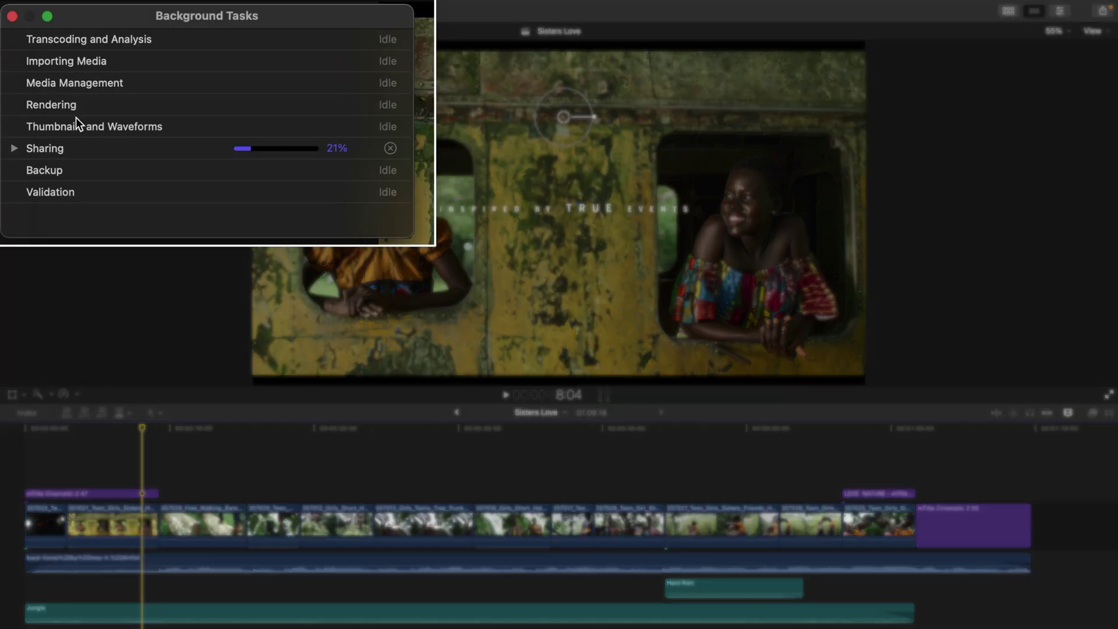
click(8, 138)
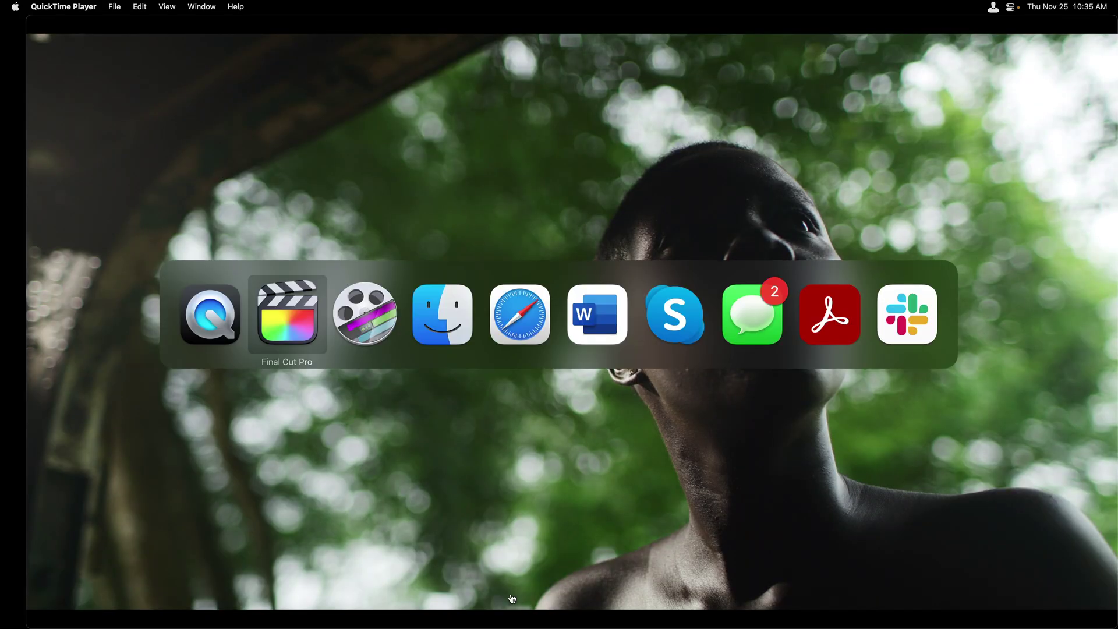
- Switch from QuickTime Player back to Final Cut Pro
key(super+9)
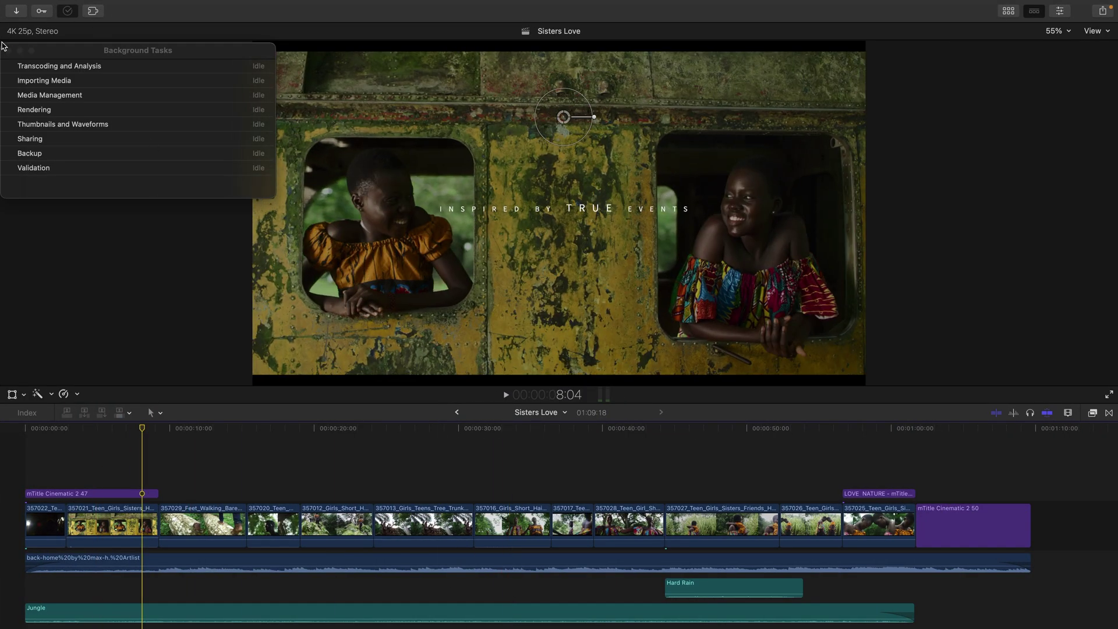
- Close Background Tasks, show the Browser, and select clips 357029, 357021, 357028 and 357009
click(9, 52)
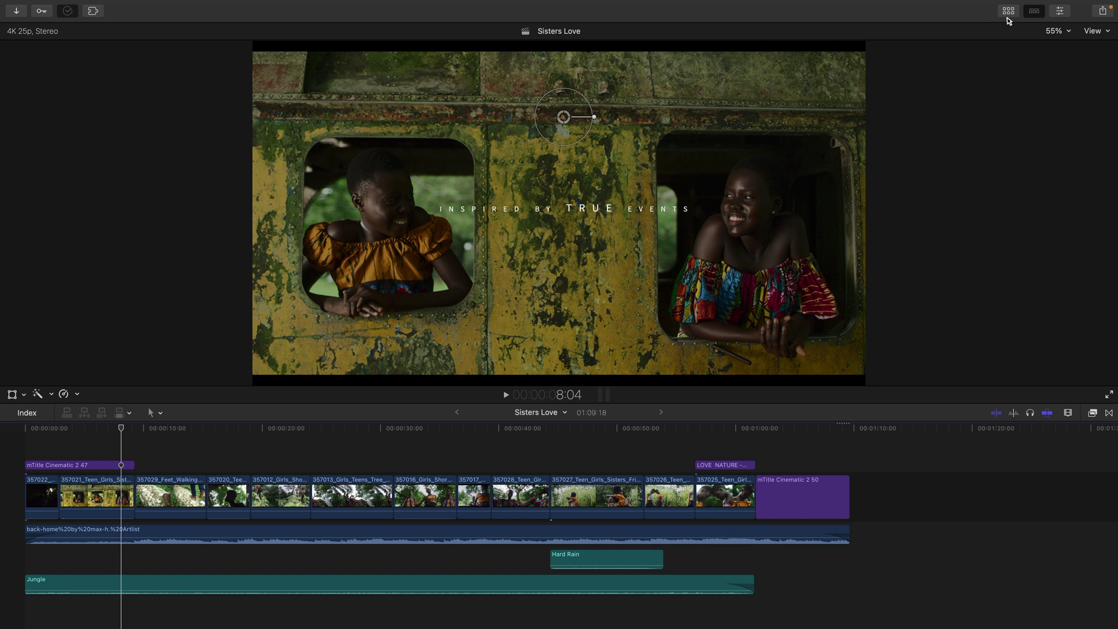
click(1010, 11)
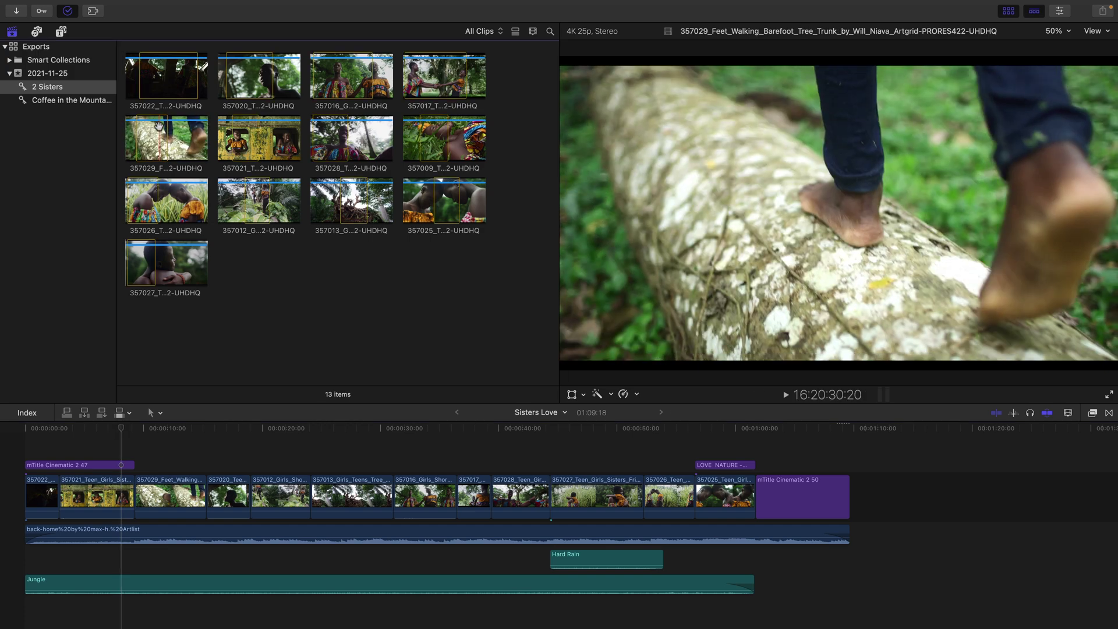
click(157, 132)
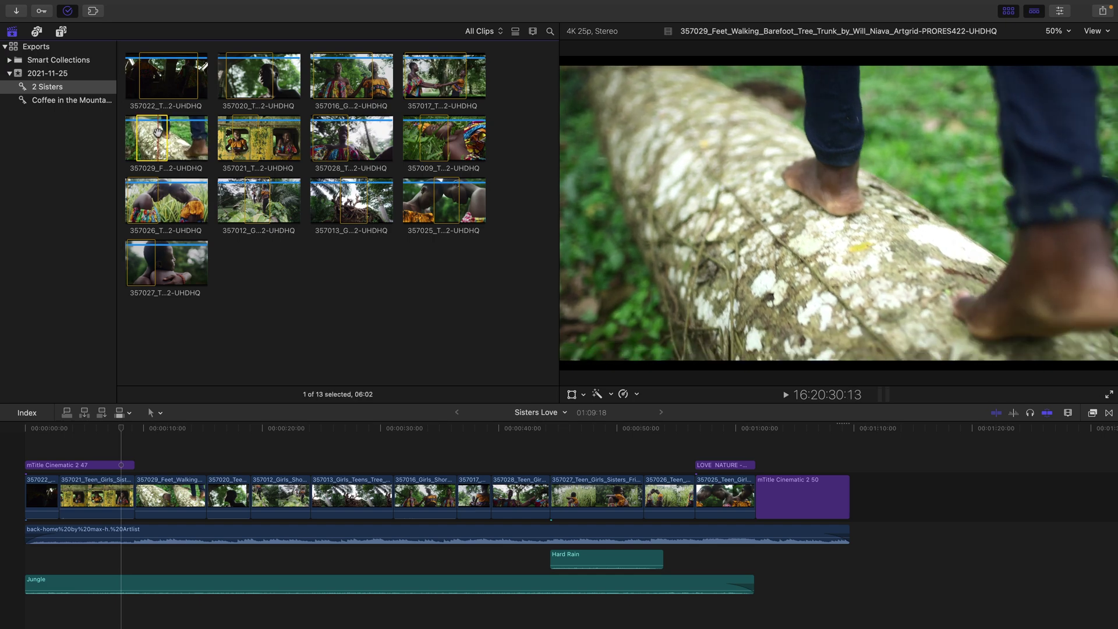
super+click(248, 138)
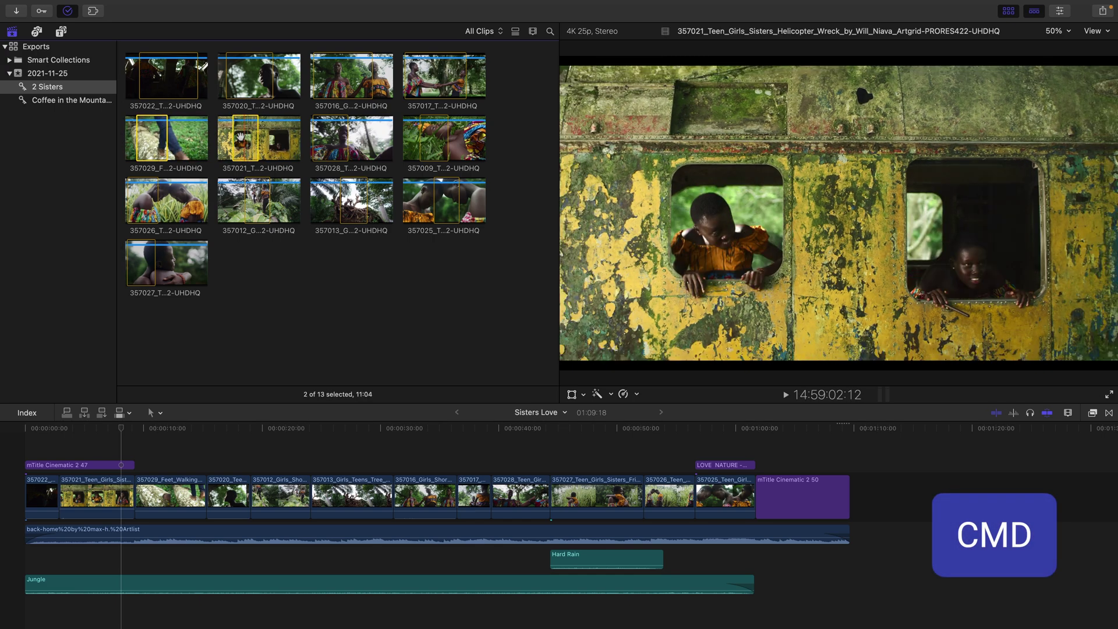
super+click(352, 125)
super+click(437, 138)
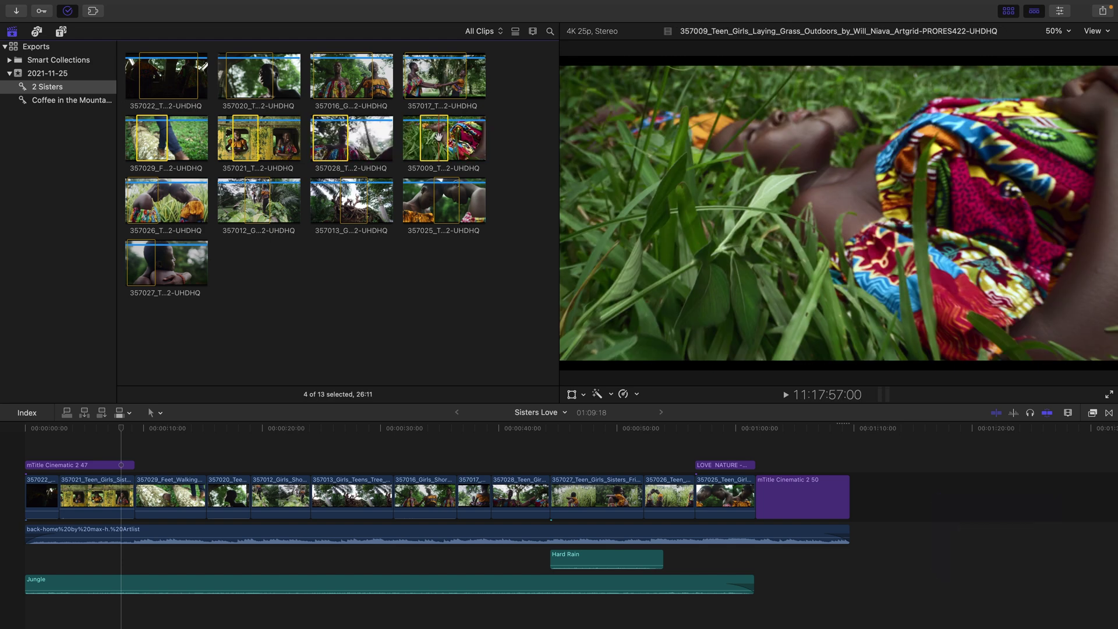
- Share the four clips in YouTube & Facebook format at 640 x 360 resolution
click(102, 6)
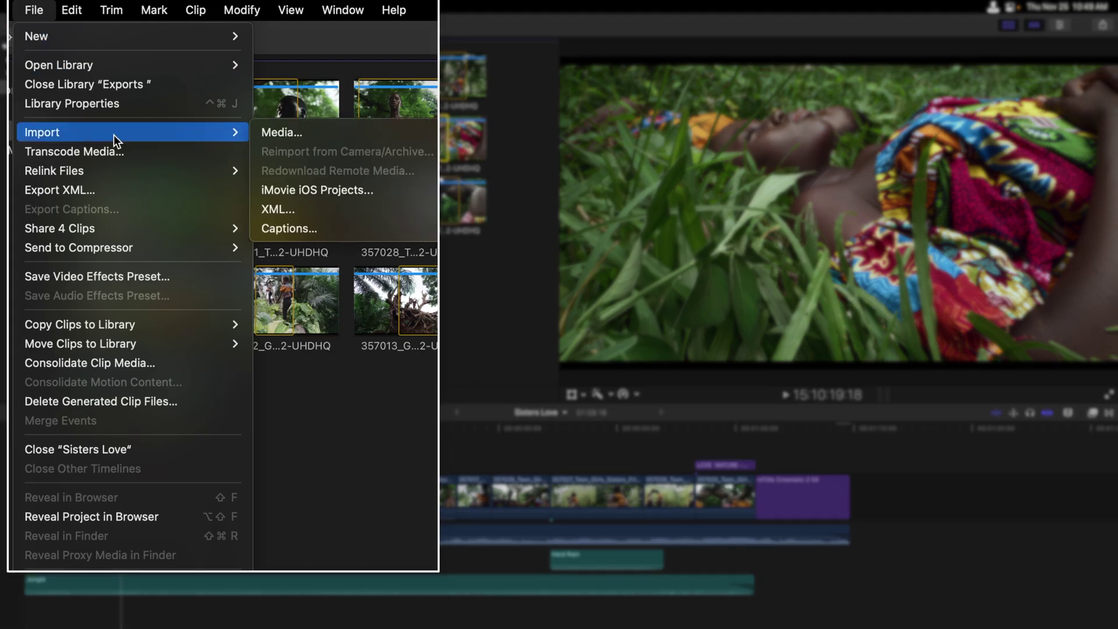
mouse_move(156, 151)
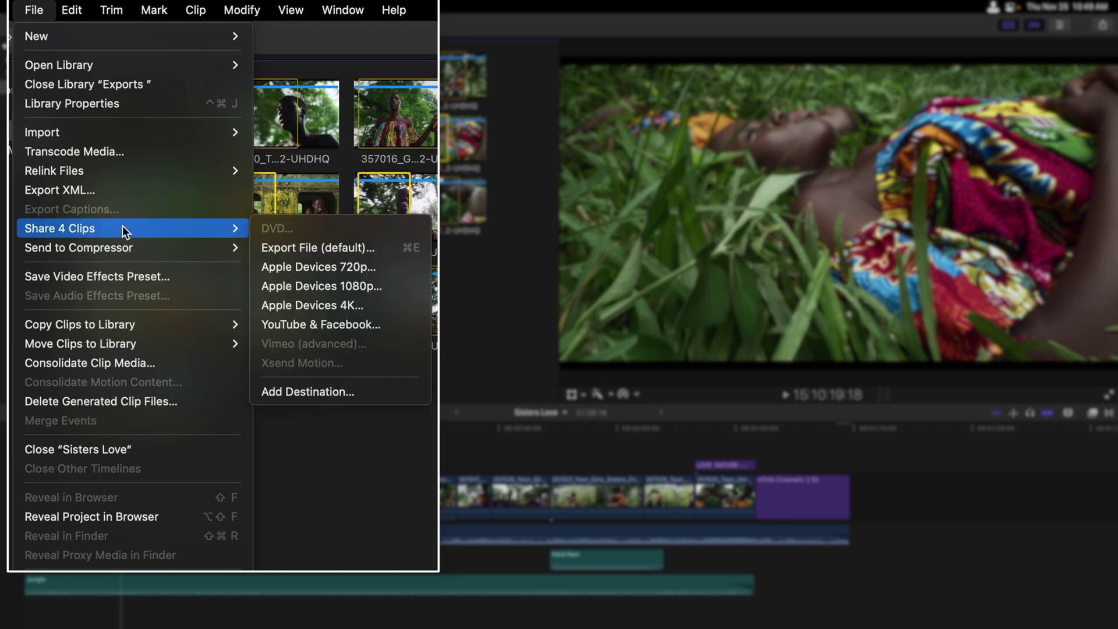
click(332, 324)
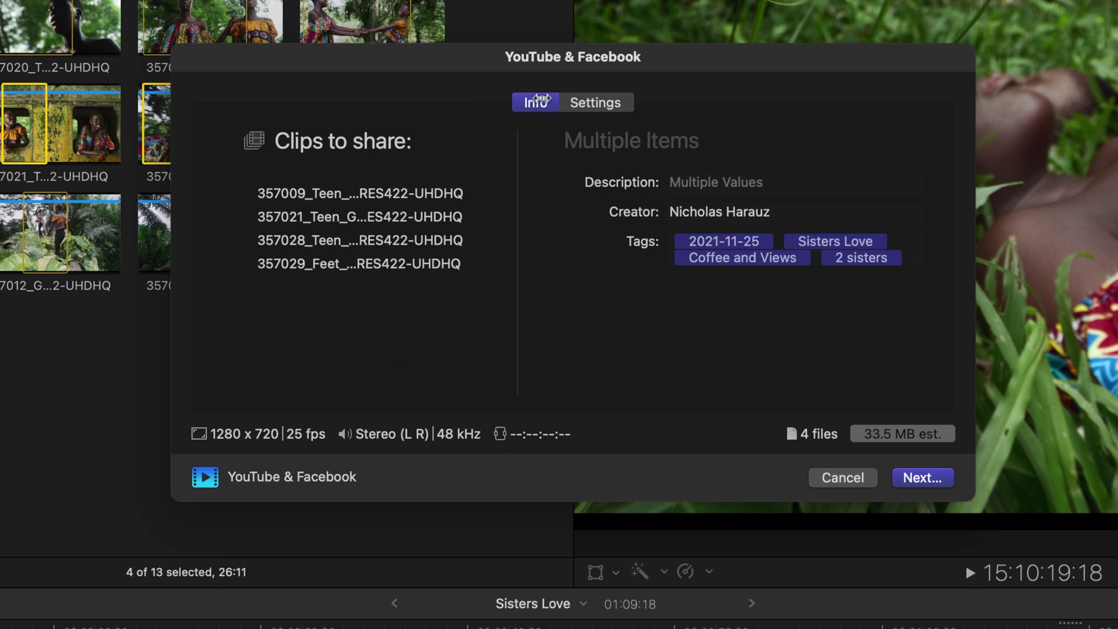
click(608, 105)
click(745, 182)
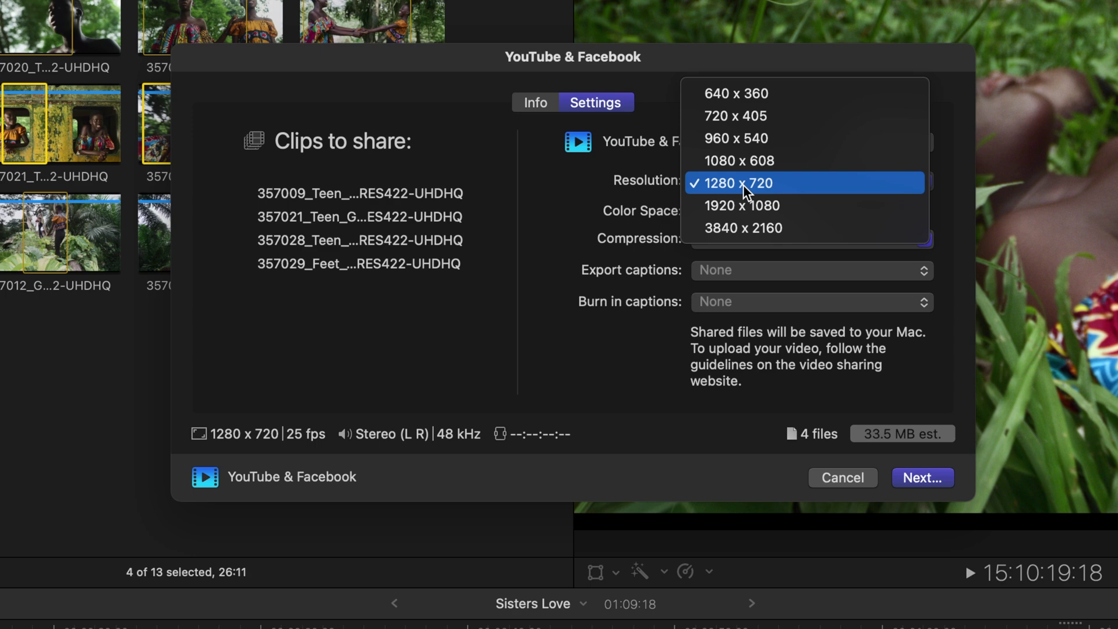
click(738, 92)
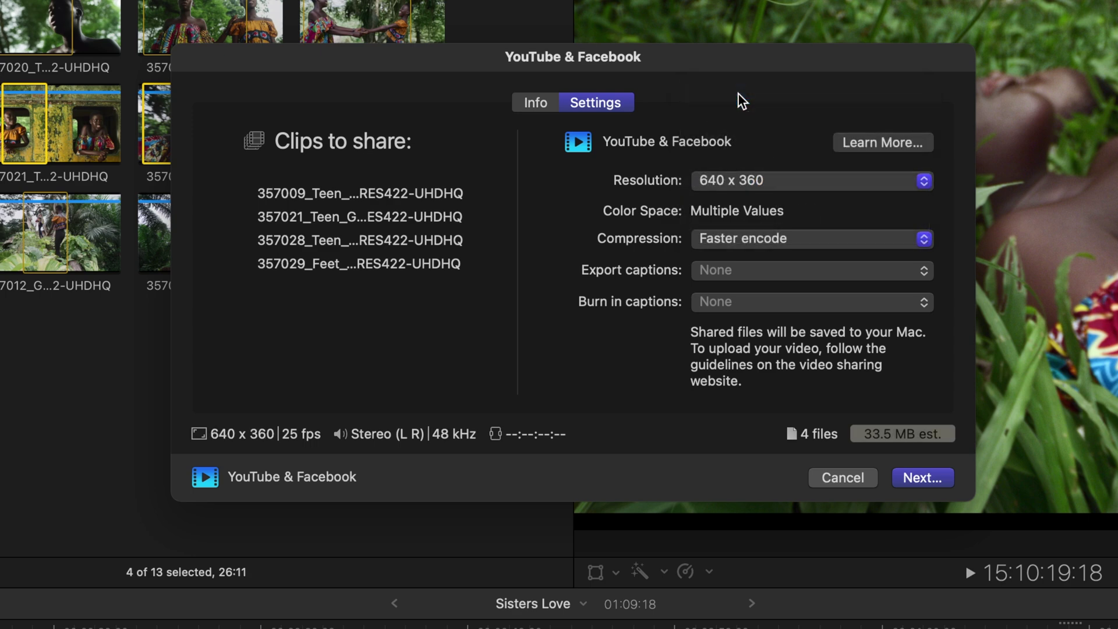
- Save the shared clips into a new Batched Clips folder inside My Exports
click(926, 482)
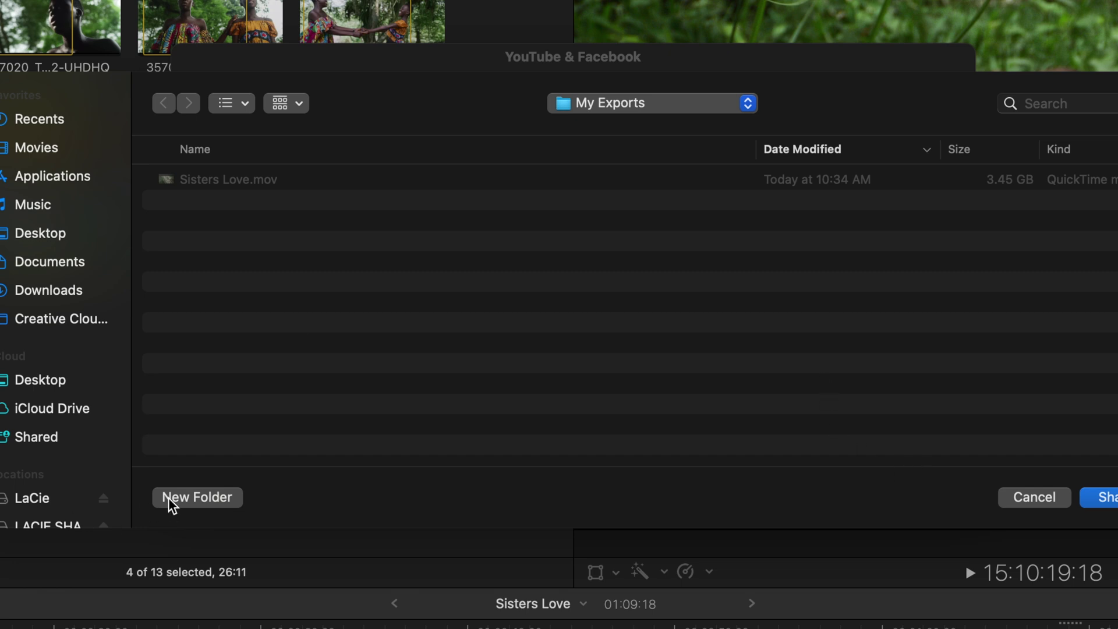
click(181, 494)
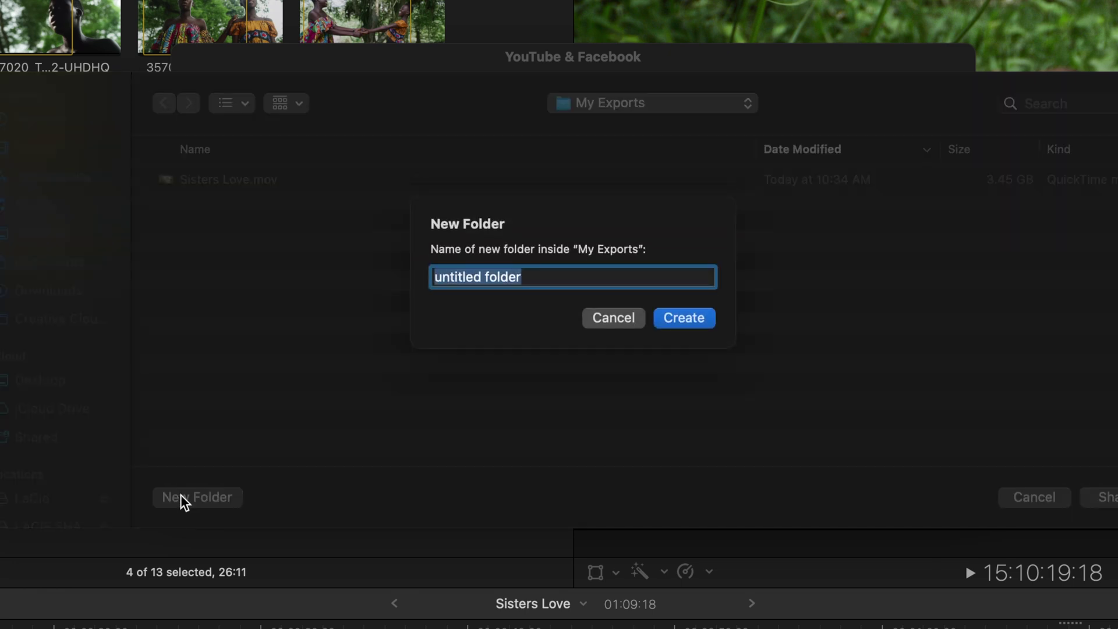
text(Batched Clips)
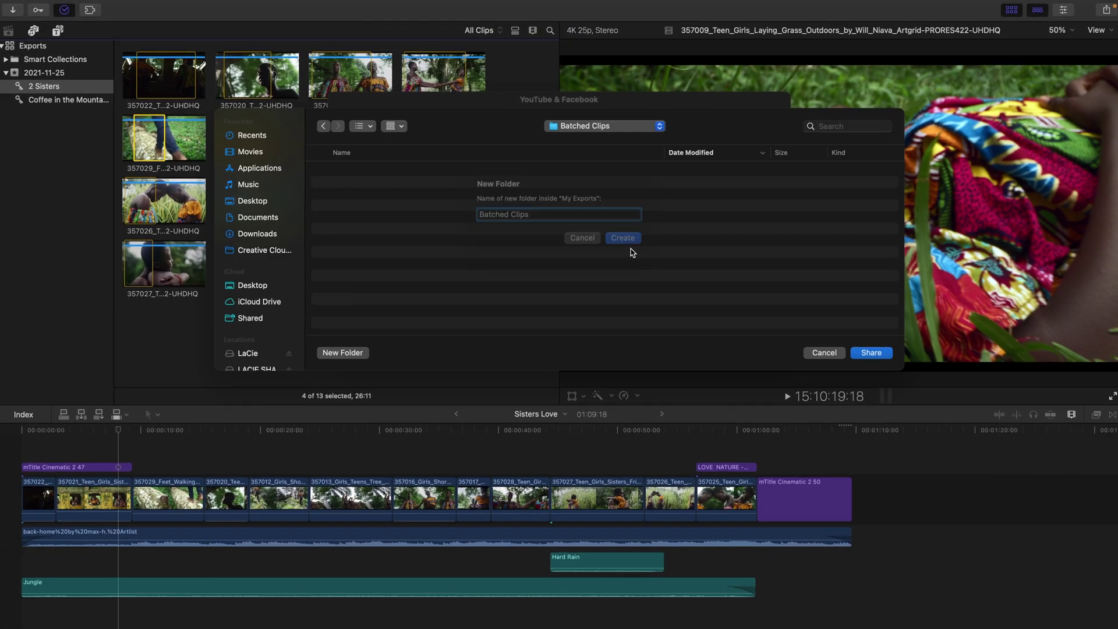
click(641, 270)
click(947, 397)
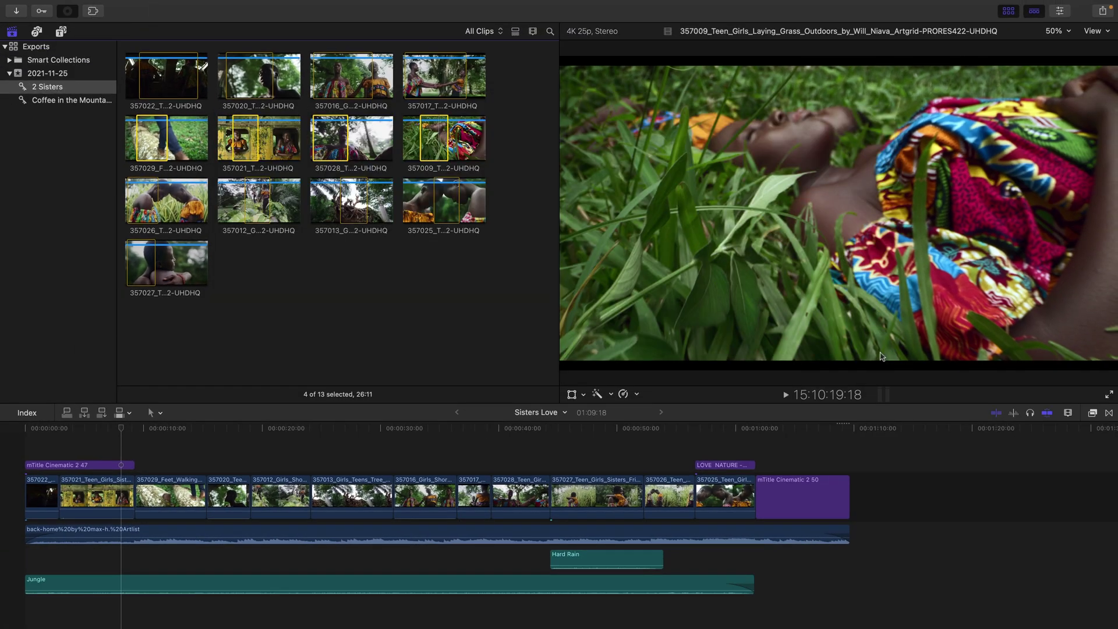
key(super+h)
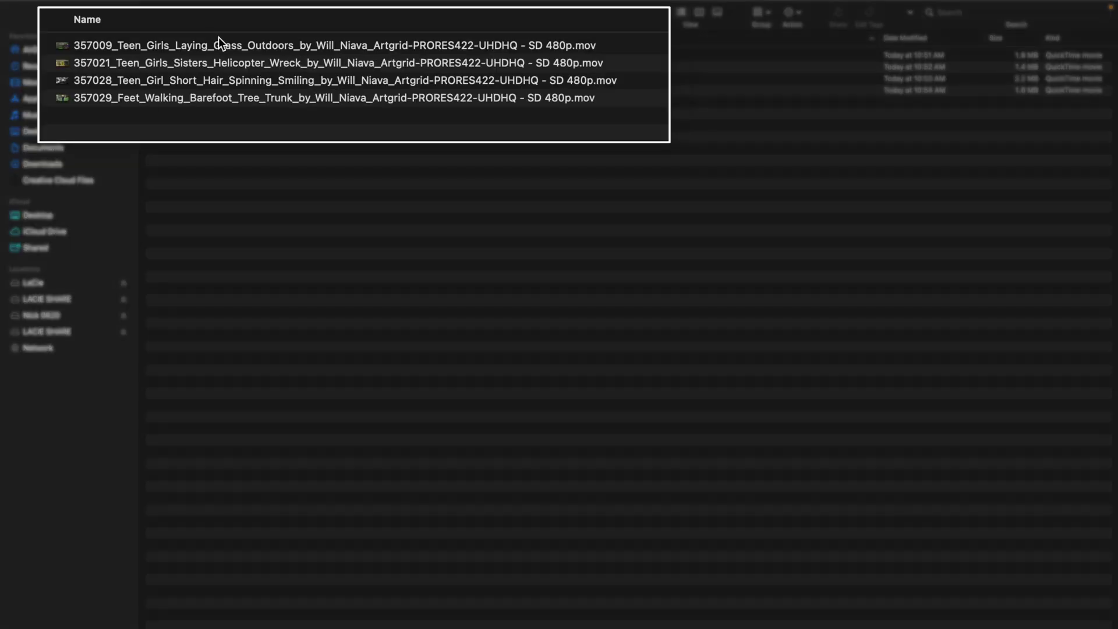
click(219, 37)
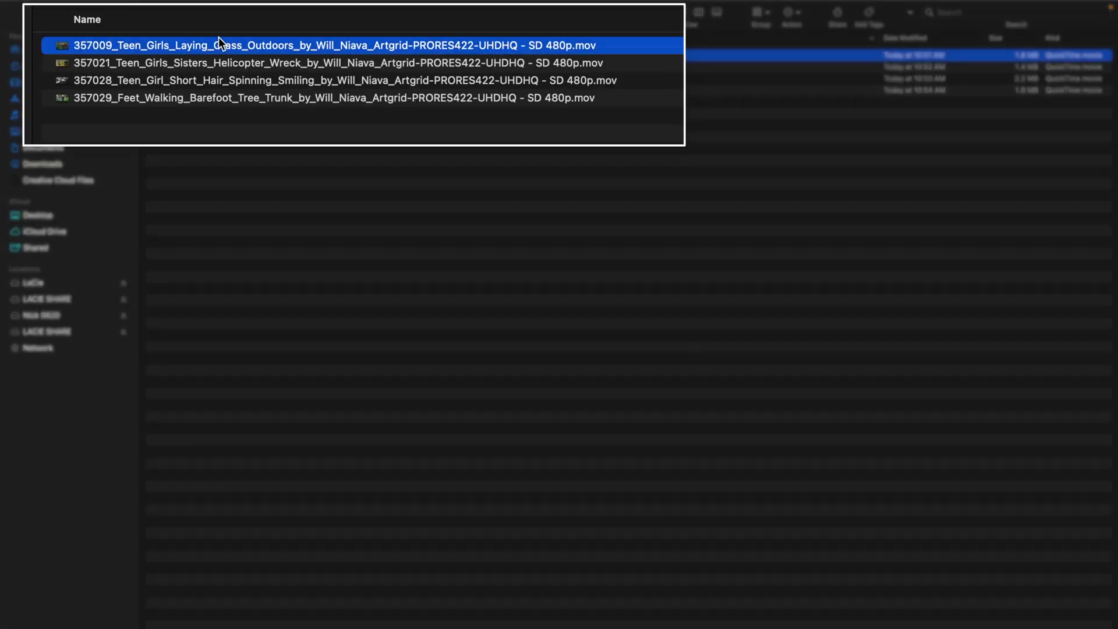
key(space)
key(Down)
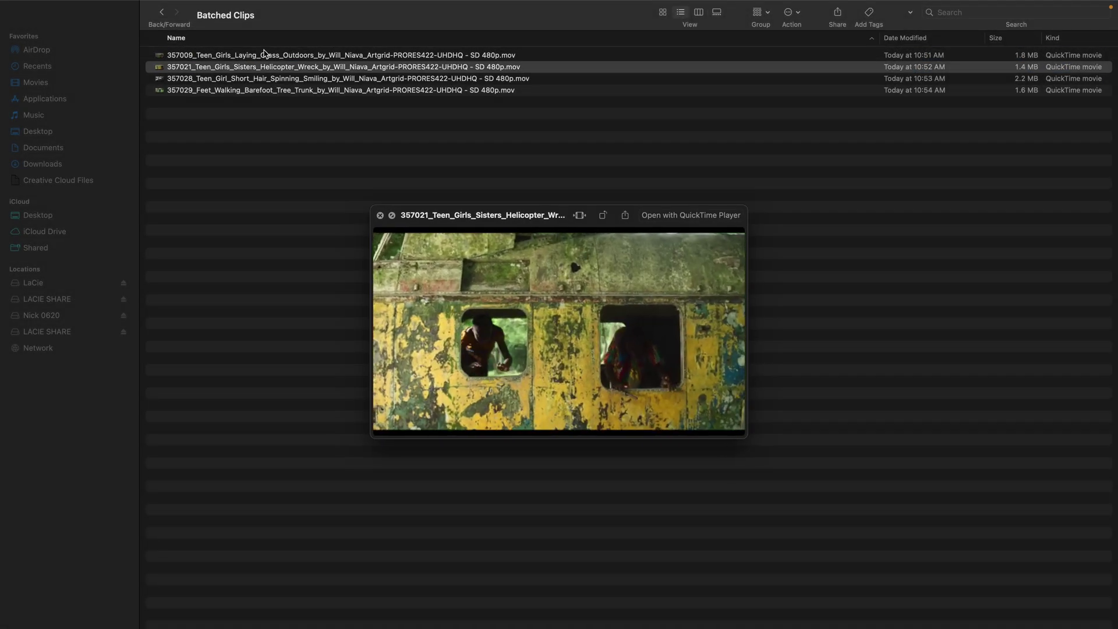
key(Down)
key(Down)
key(Down)
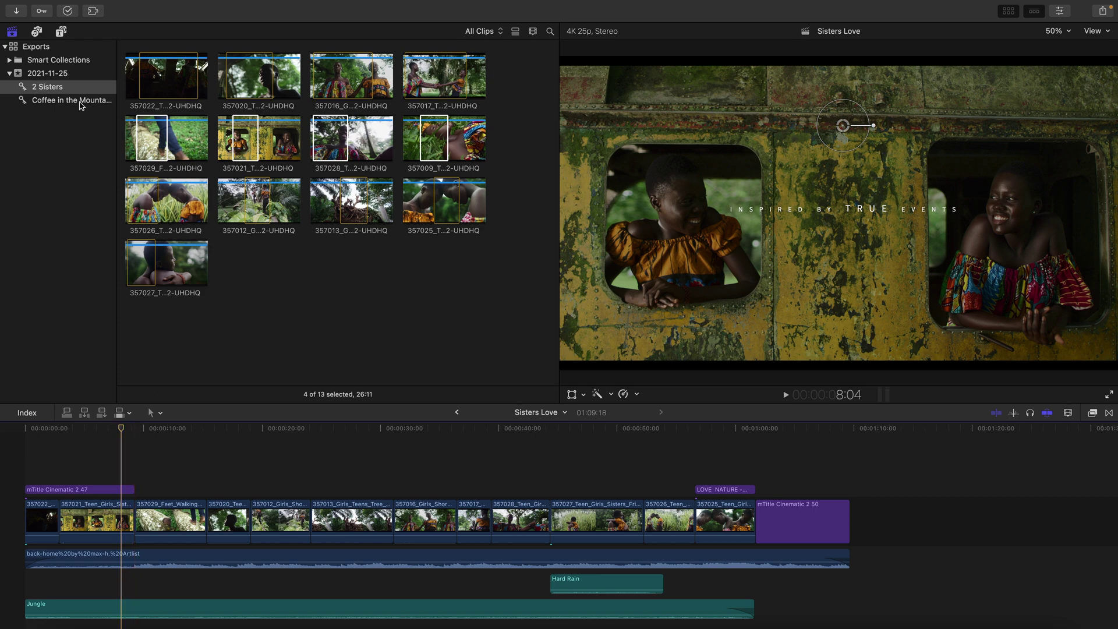
- Open the Coffee and Views project from the Exports library, then open the Destinations settings
click(82, 46)
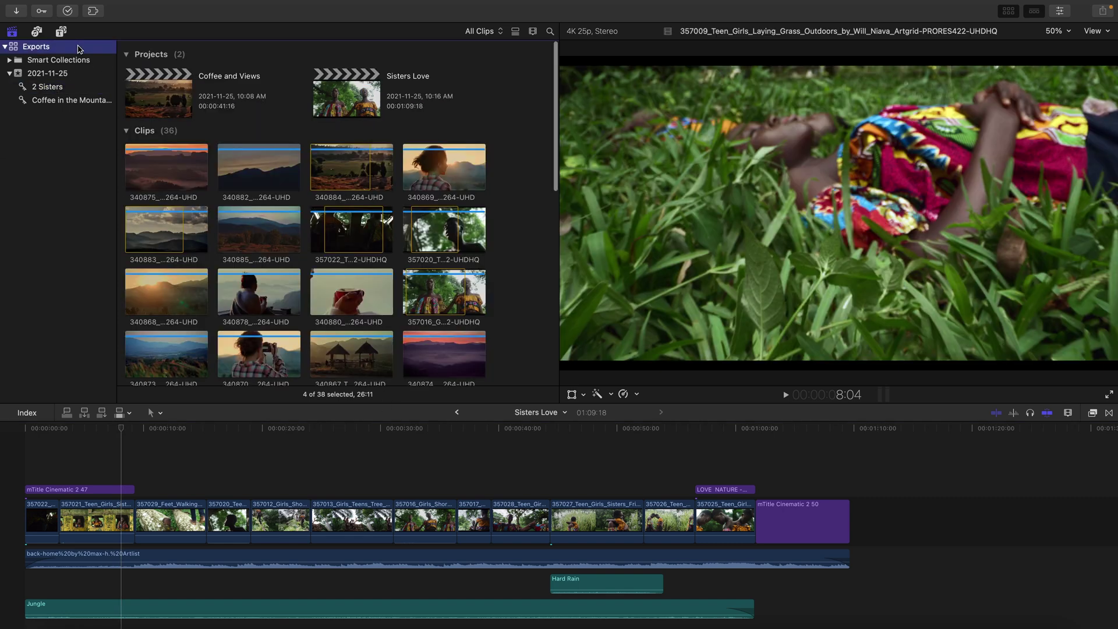
double_click(173, 93)
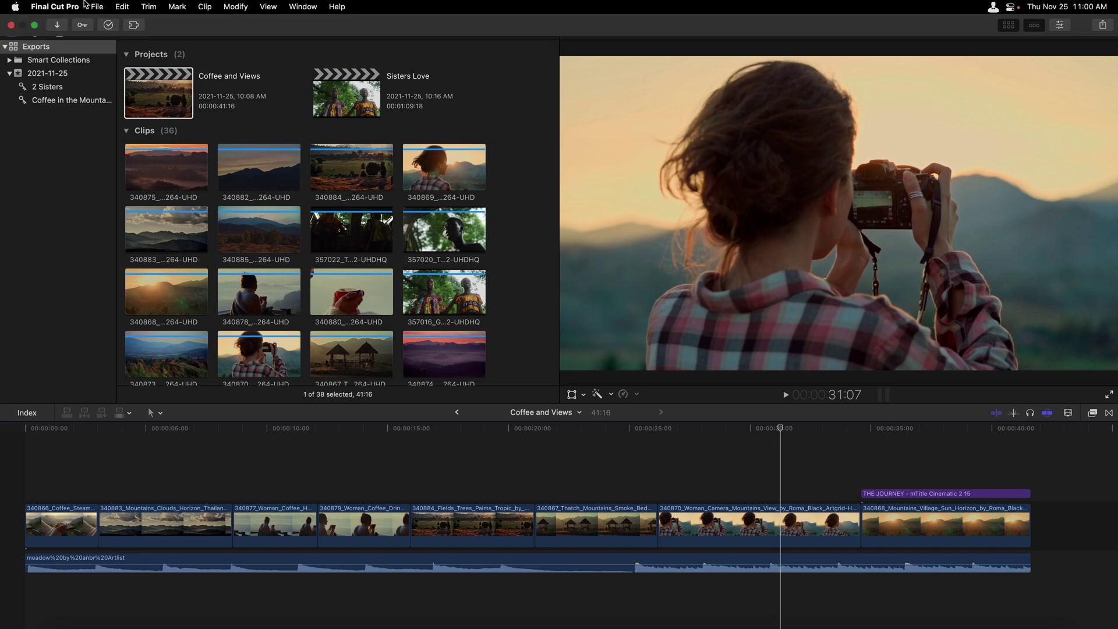
click(103, 7)
mouse_move(121, 232)
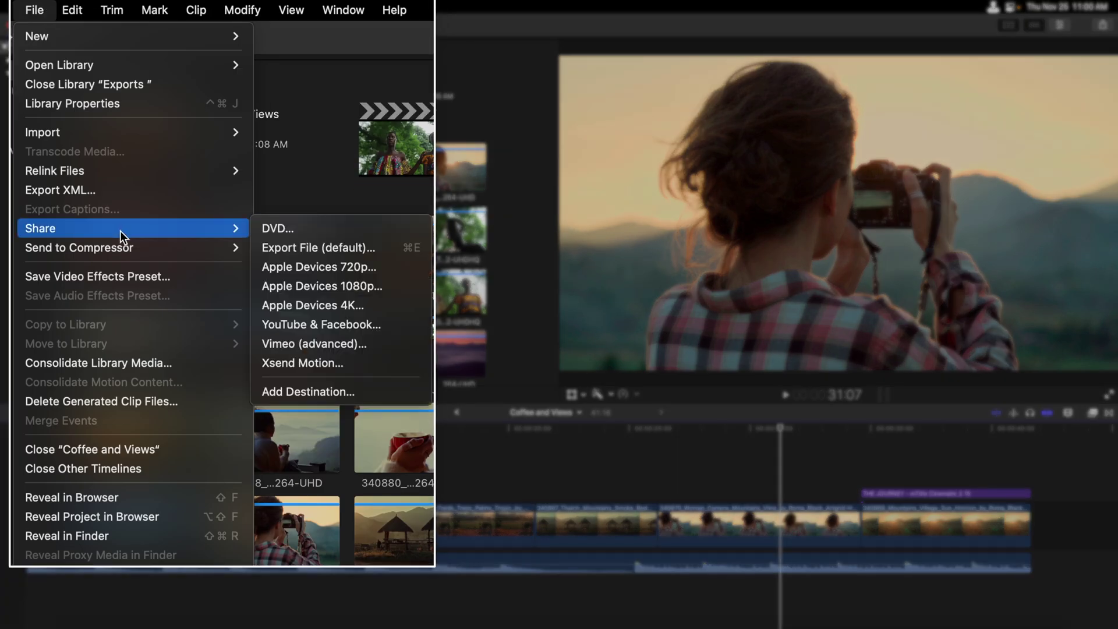
click(354, 388)
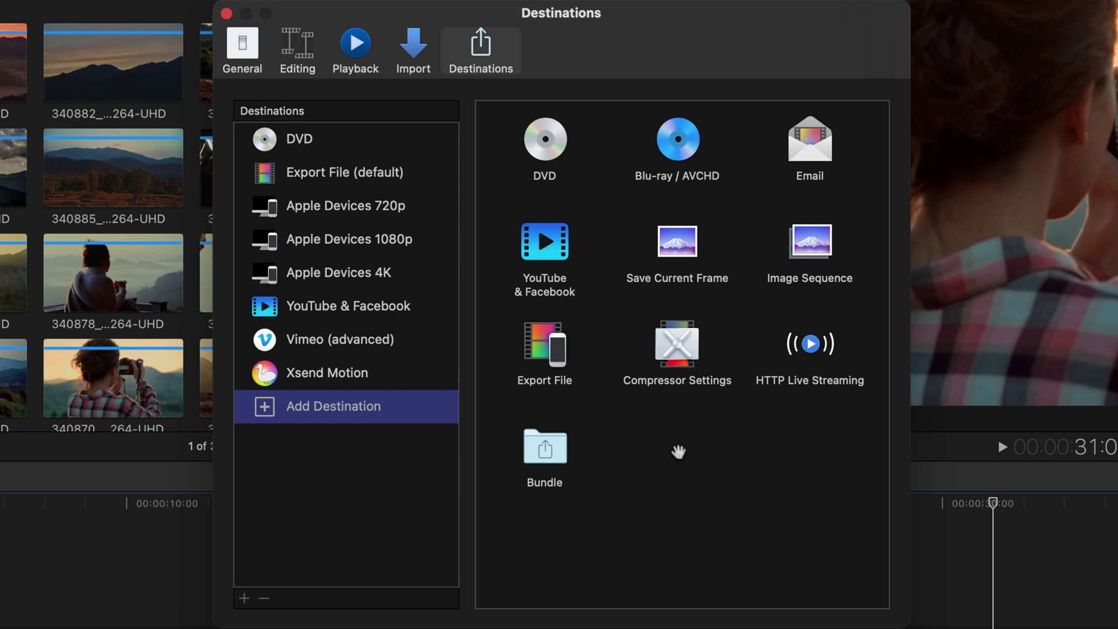
- Drag a Bundle into the Destinations list and rename it My Common Bundle
drag(561, 460, 361, 402)
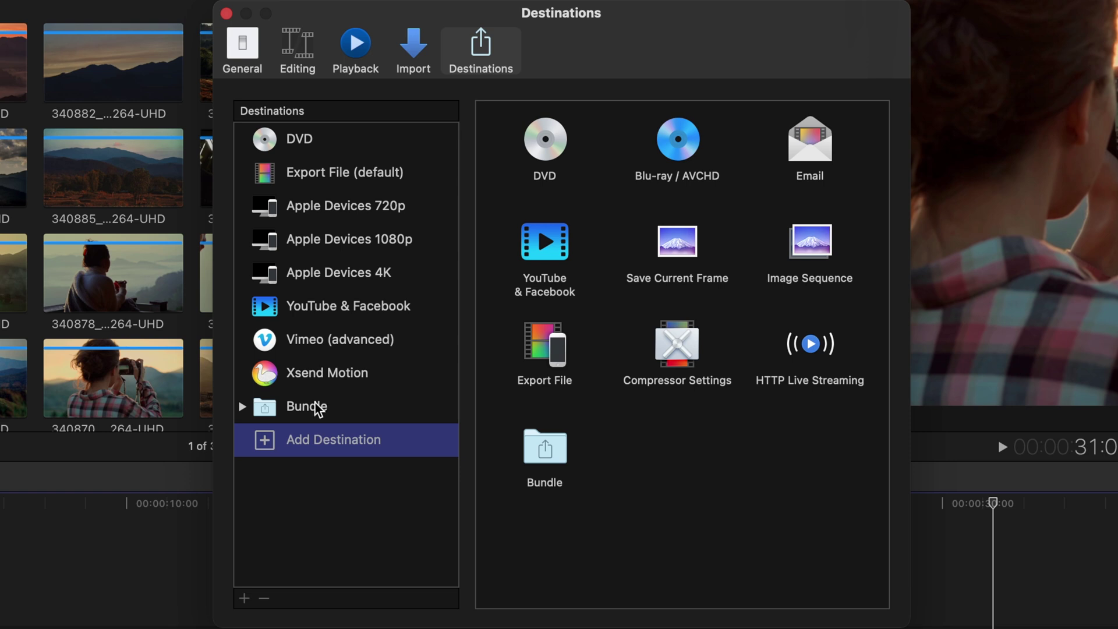
click(291, 409)
click(293, 408)
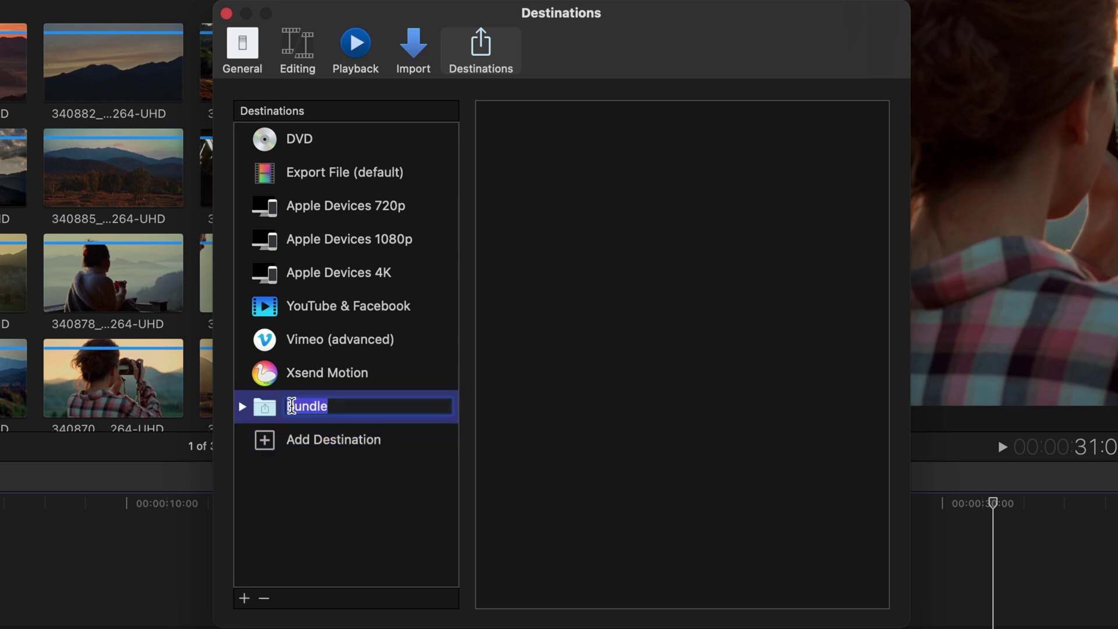
text(My Common Bundl)
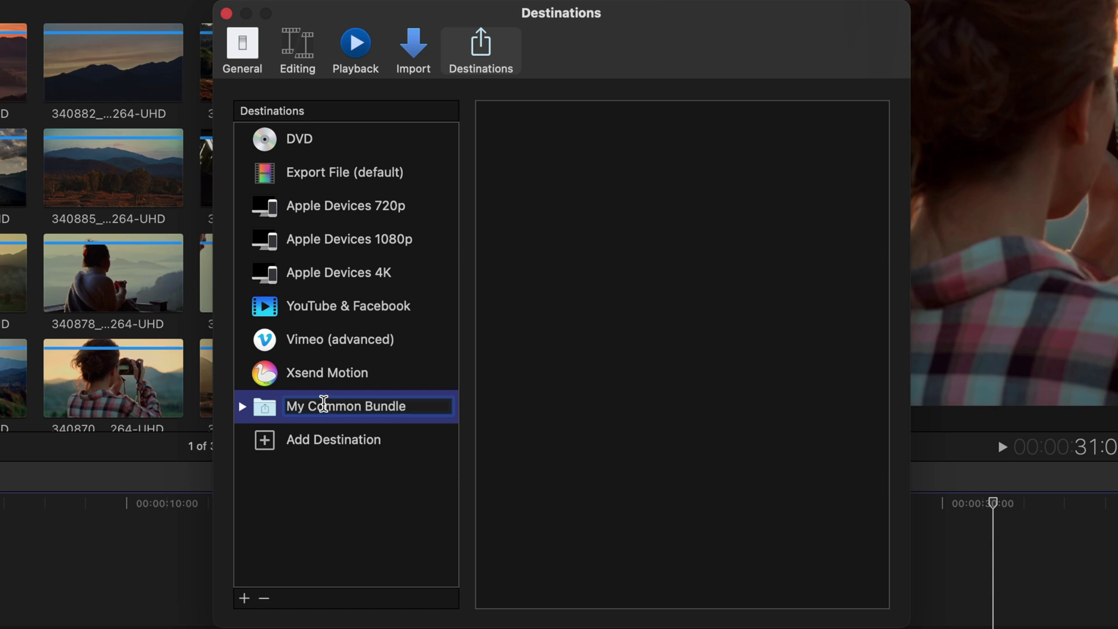
click(337, 440)
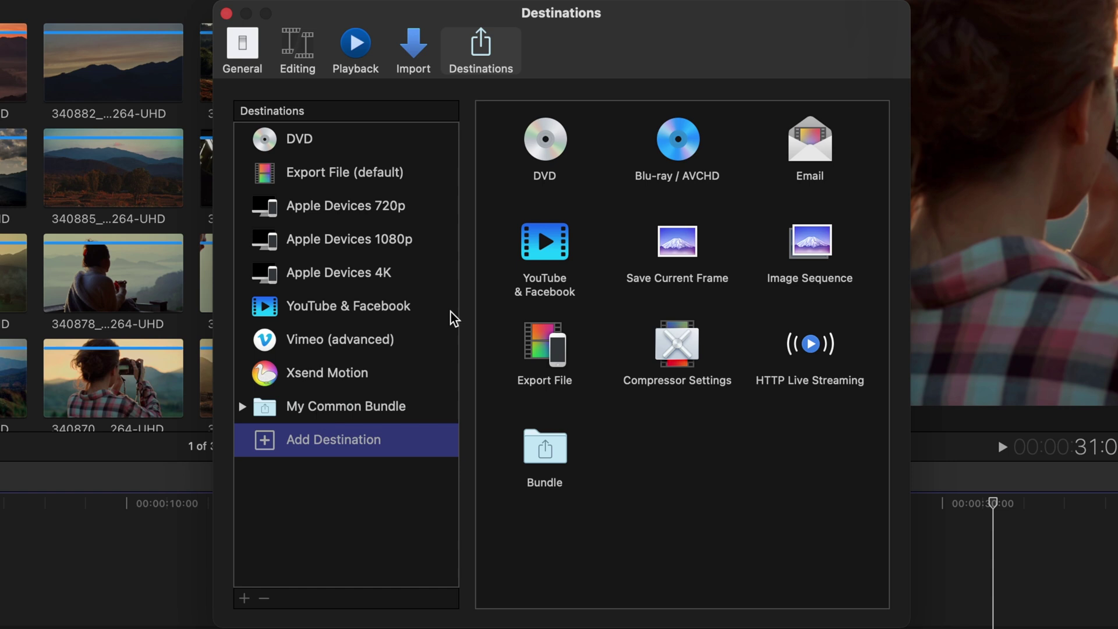
- Add a Save Current Frame destination to My Common Bundle with PNG Image as the format
drag(679, 248, 420, 407)
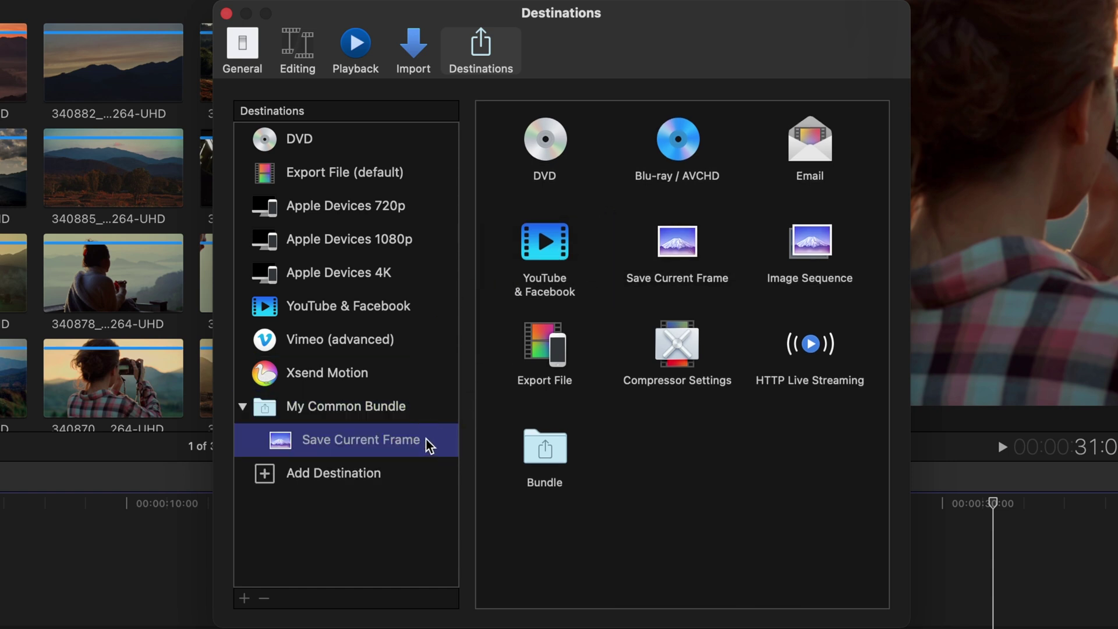
click(357, 418)
click(354, 444)
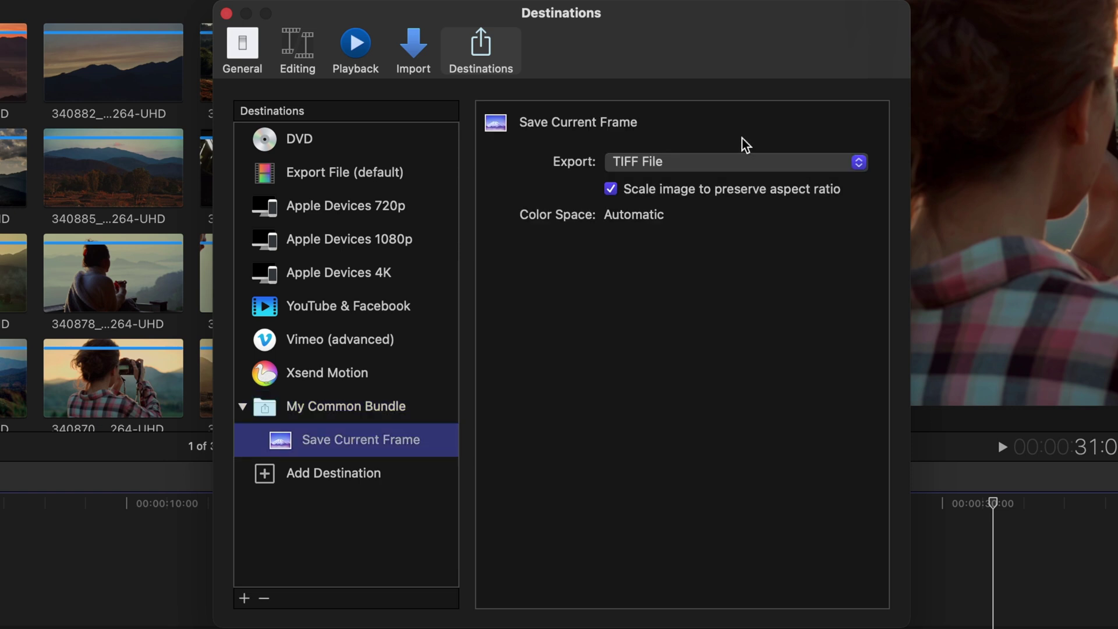
click(729, 161)
click(727, 153)
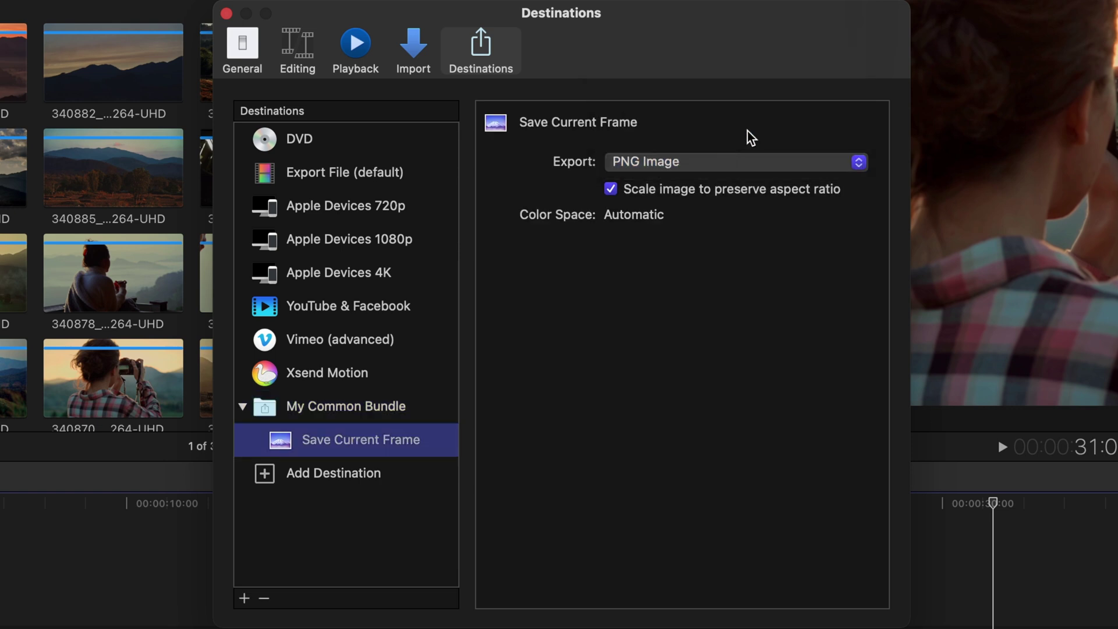
click(341, 477)
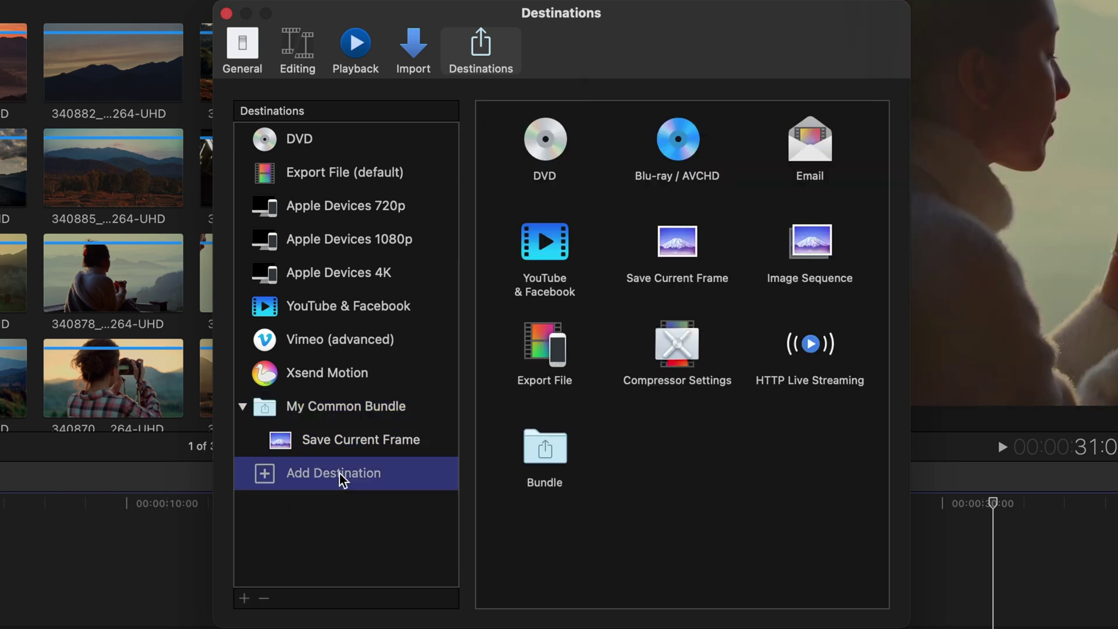
- Add an Export File destination to the bundle and rename it Master
drag(545, 349, 369, 454)
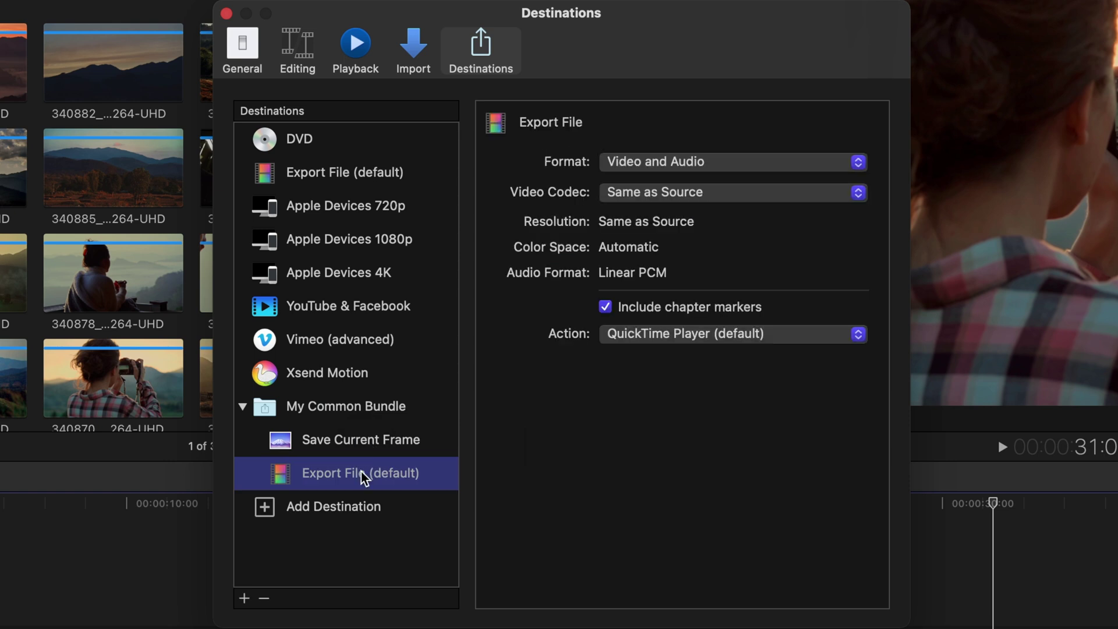
click(322, 472)
text(Maste)
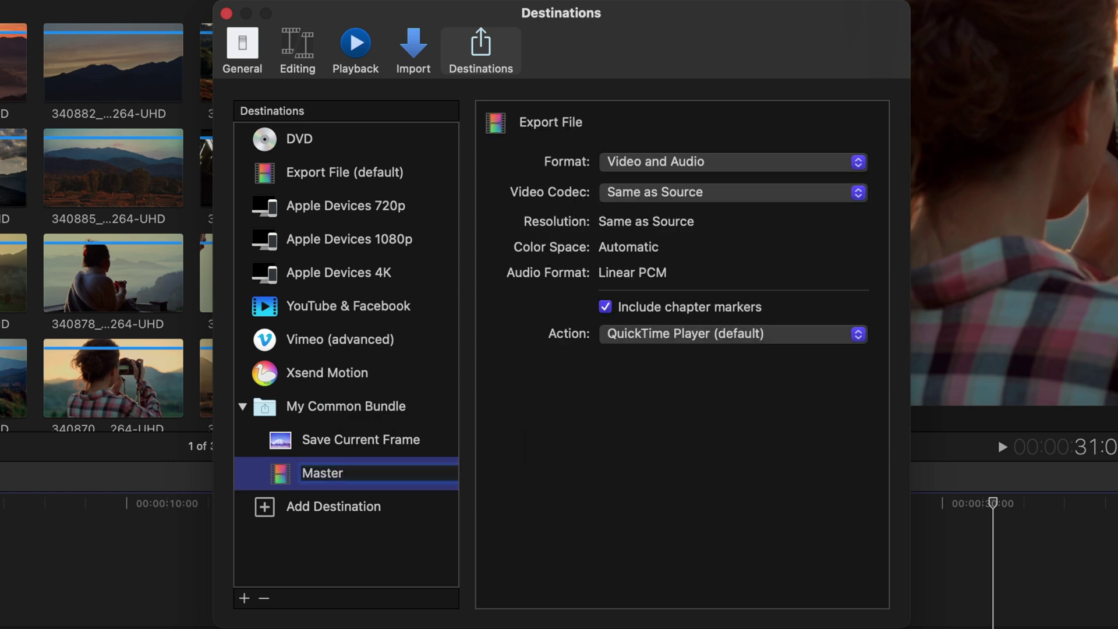
text(r)
key(Return)
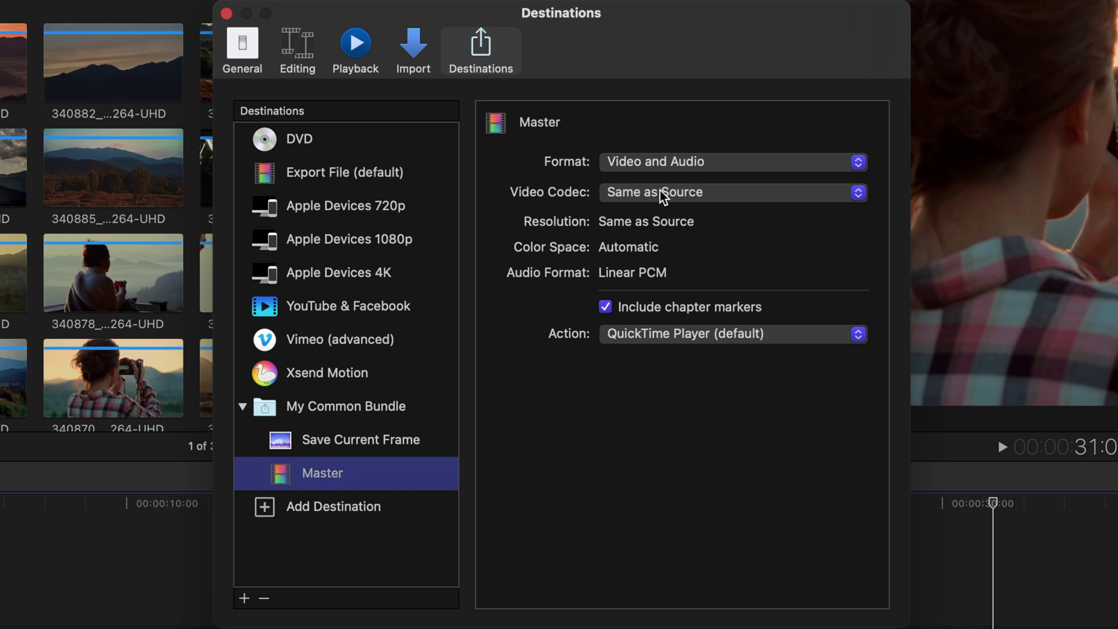
- Set the Master destination's action to Save only, then show the destination types to add
click(664, 335)
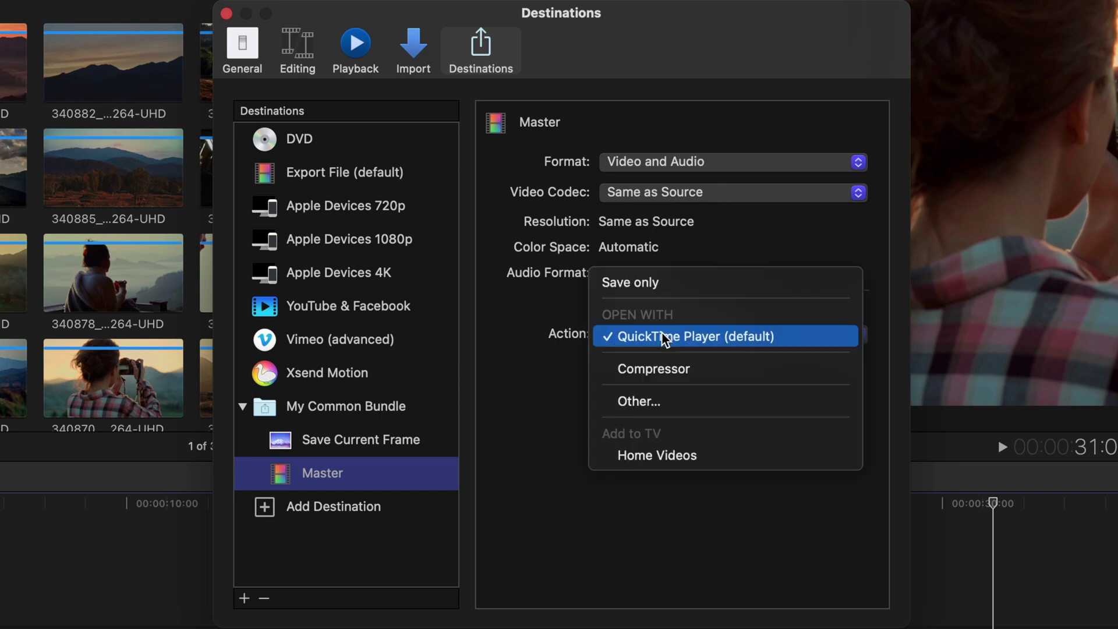
click(670, 284)
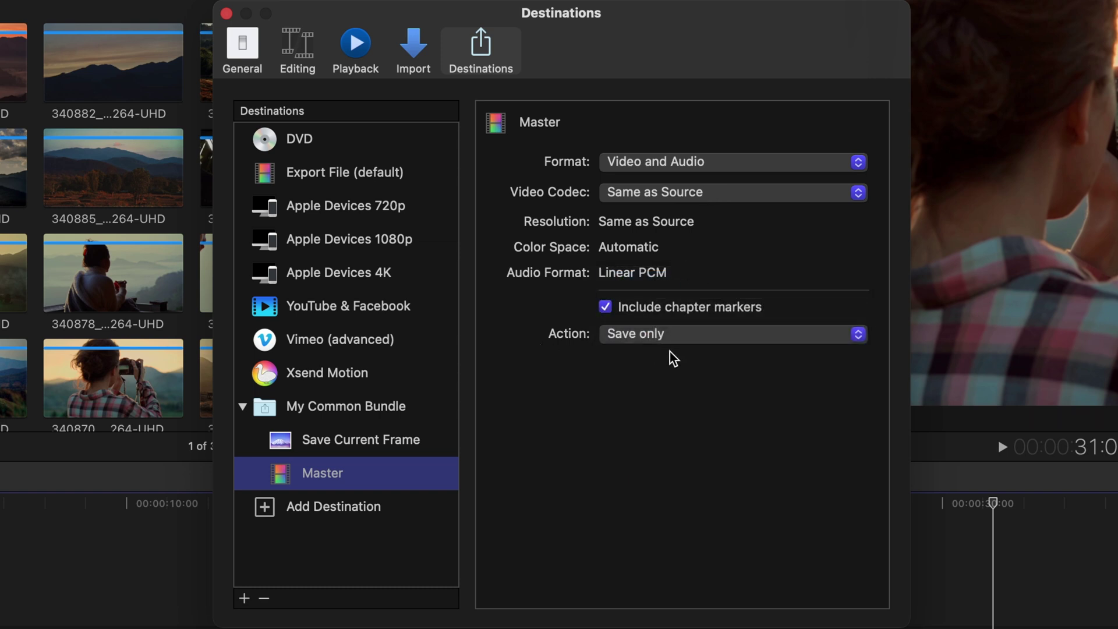
click(348, 511)
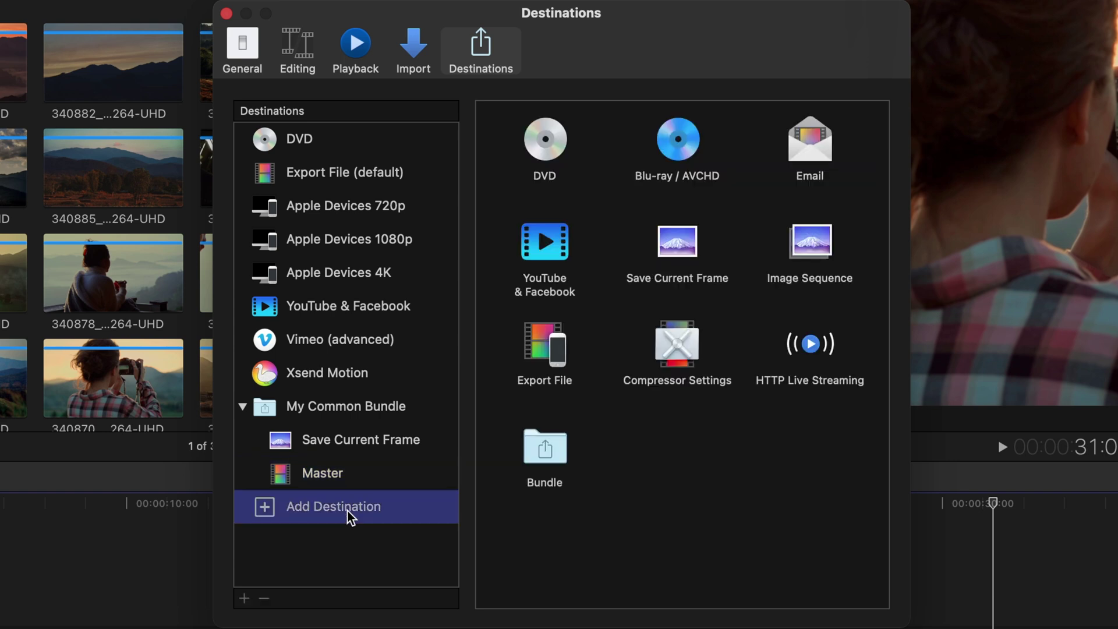
- Add a YouTube & Facebook destination below Master in My Common Bundle and close Destinations
drag(545, 242, 365, 492)
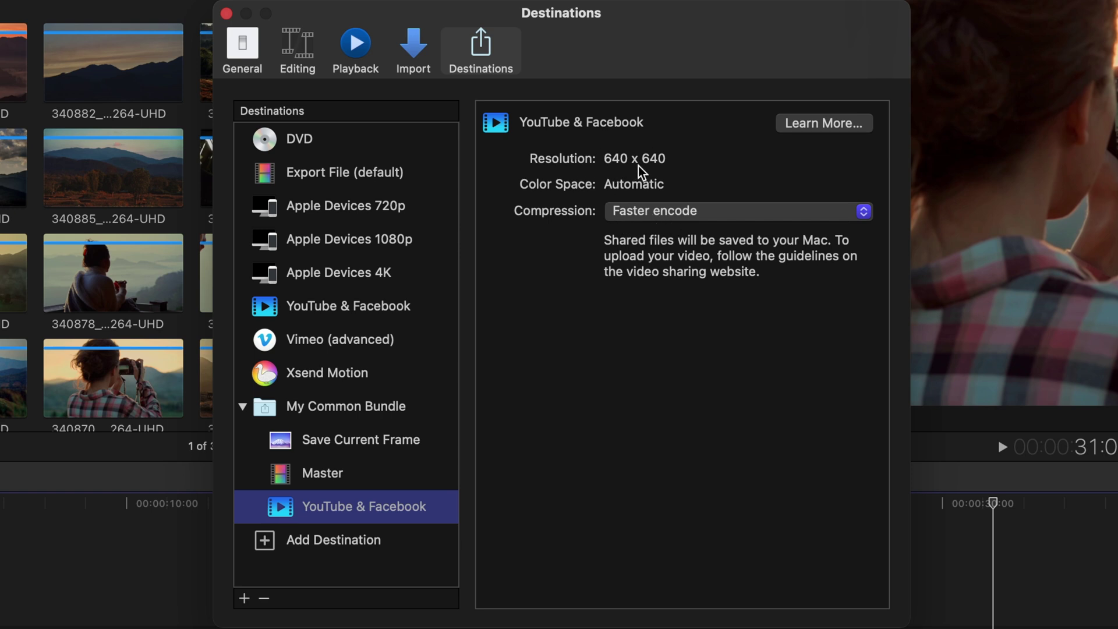
click(356, 418)
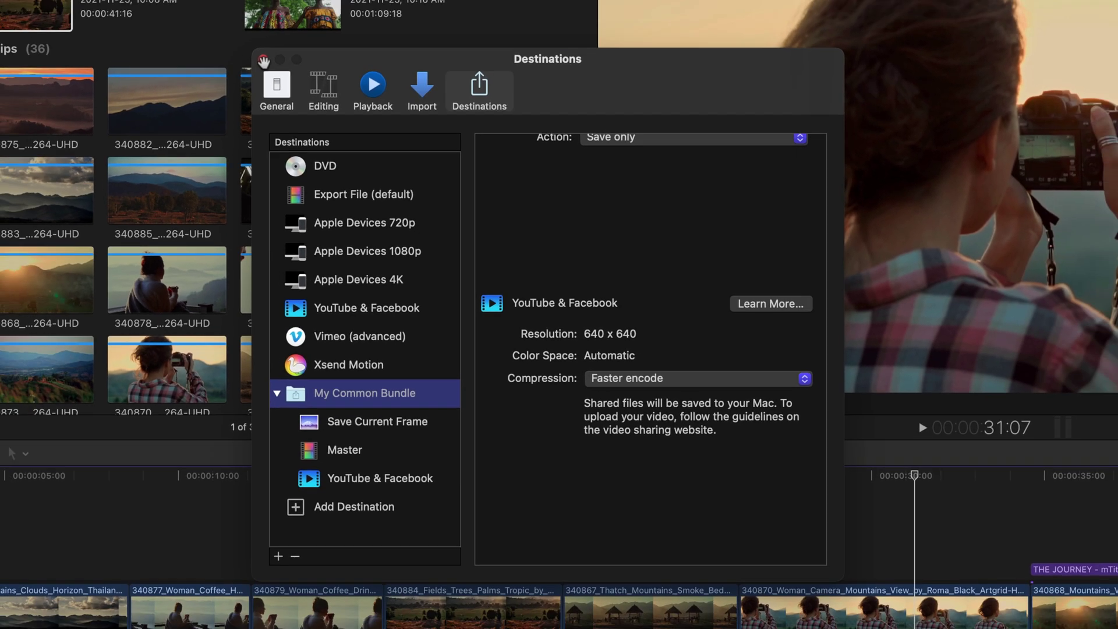
click(226, 13)
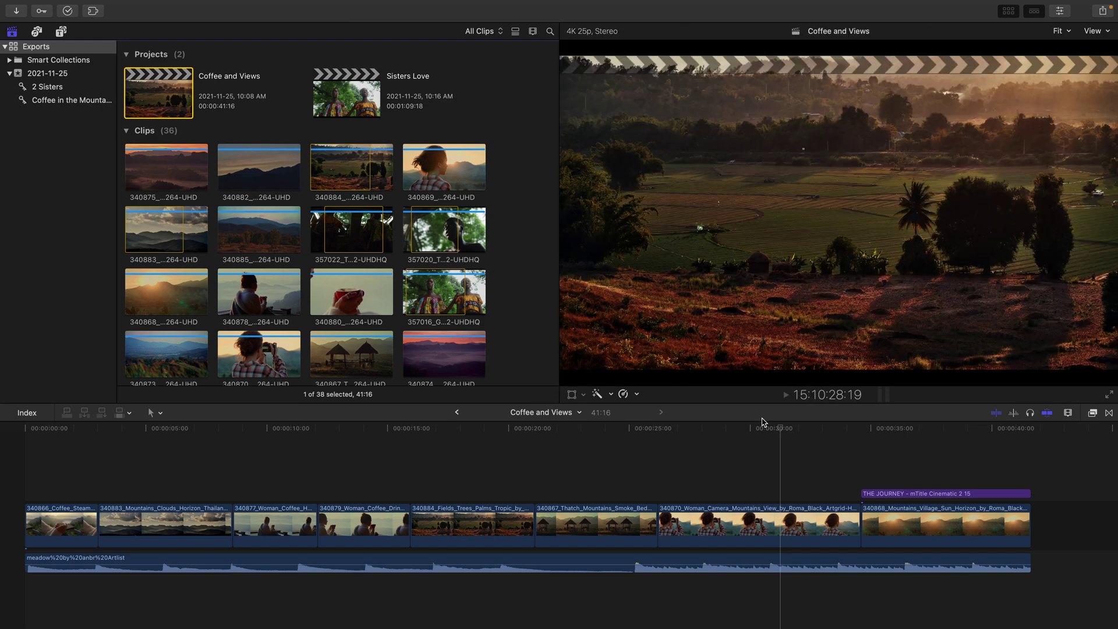
- Park the playhead on the thatched-huts shot at 23:05 and share via My Common Bundle
click(678, 433)
drag(679, 437, 589, 437)
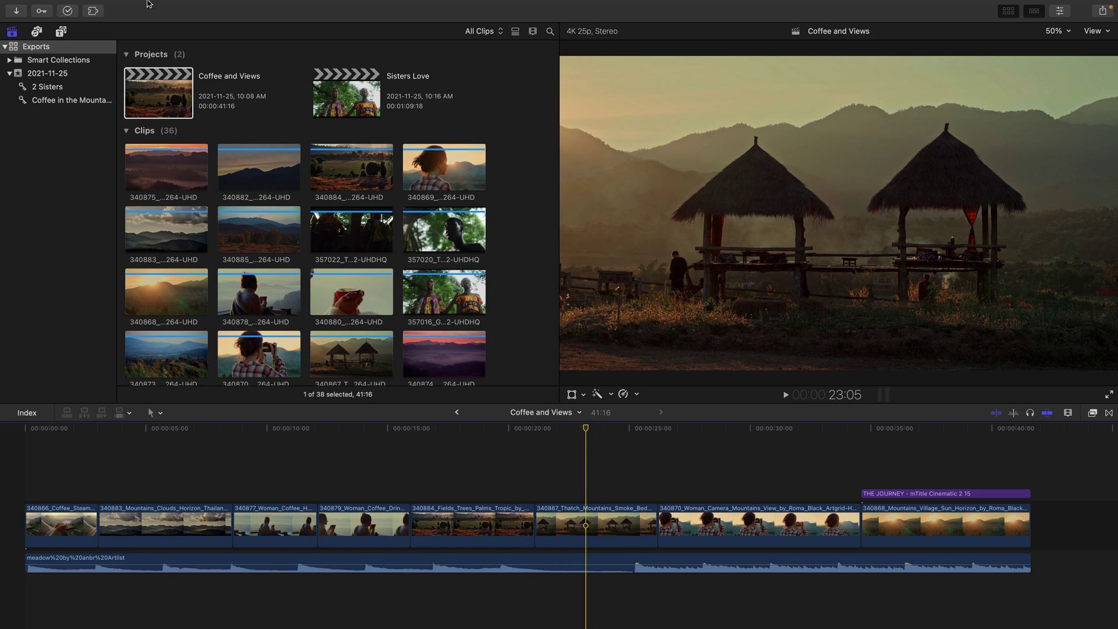
click(92, 5)
mouse_move(124, 232)
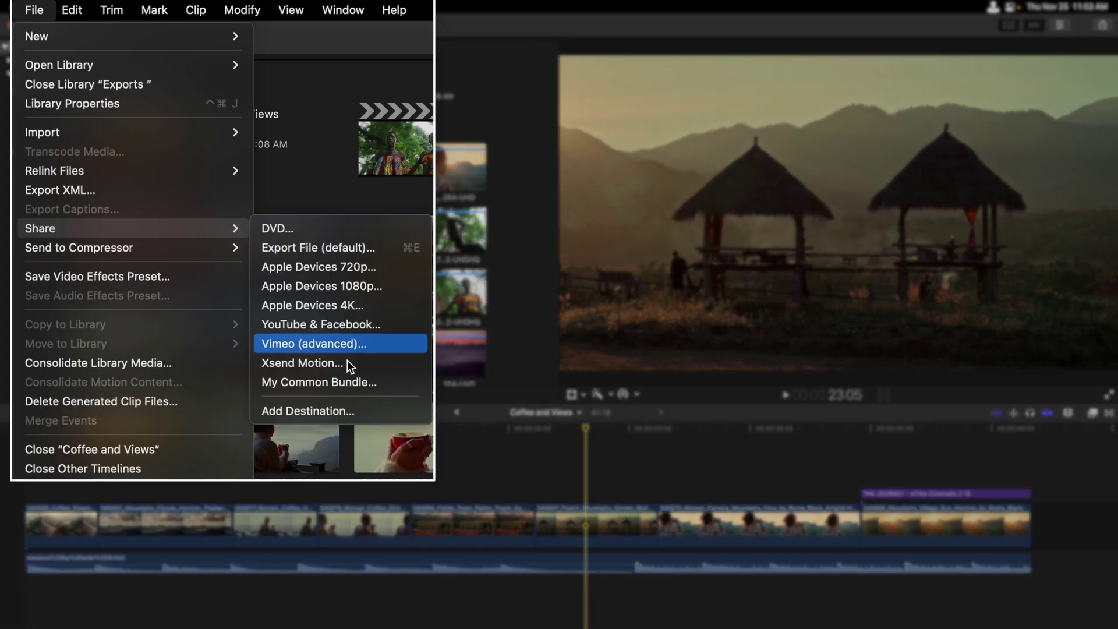
click(358, 378)
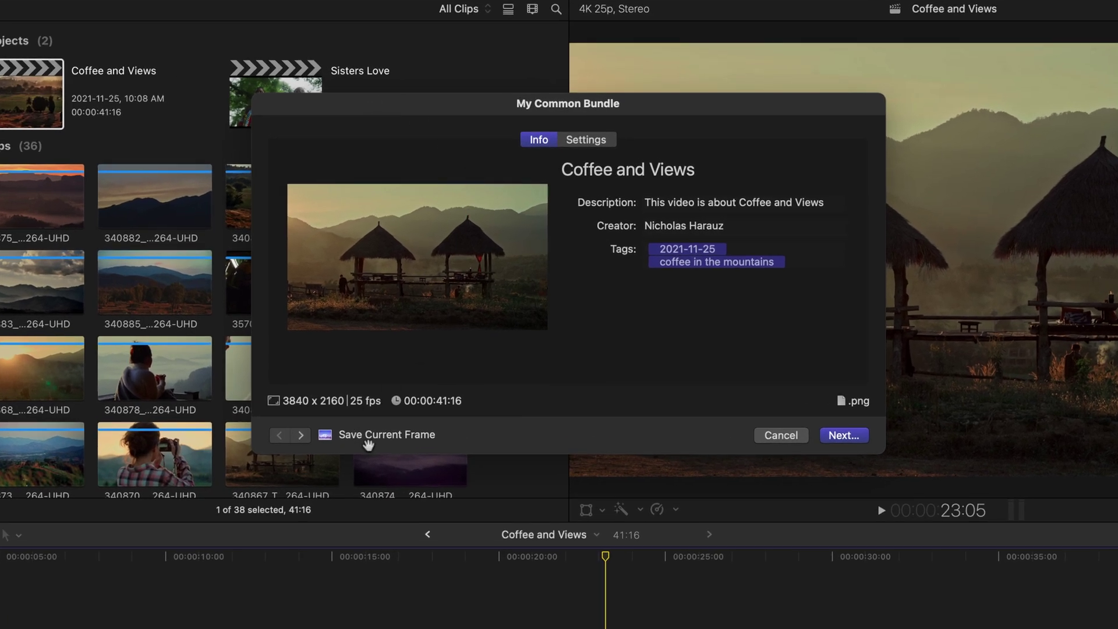
- Step to the Master output and inspect its ProRes 422 export settings and compatibility info
click(301, 435)
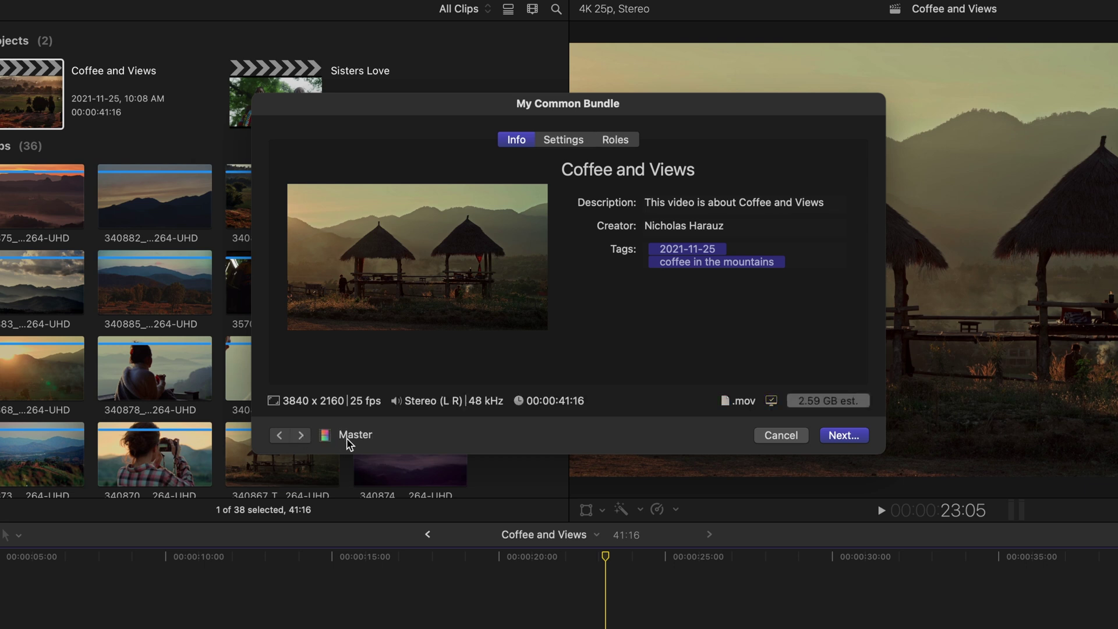
click(564, 141)
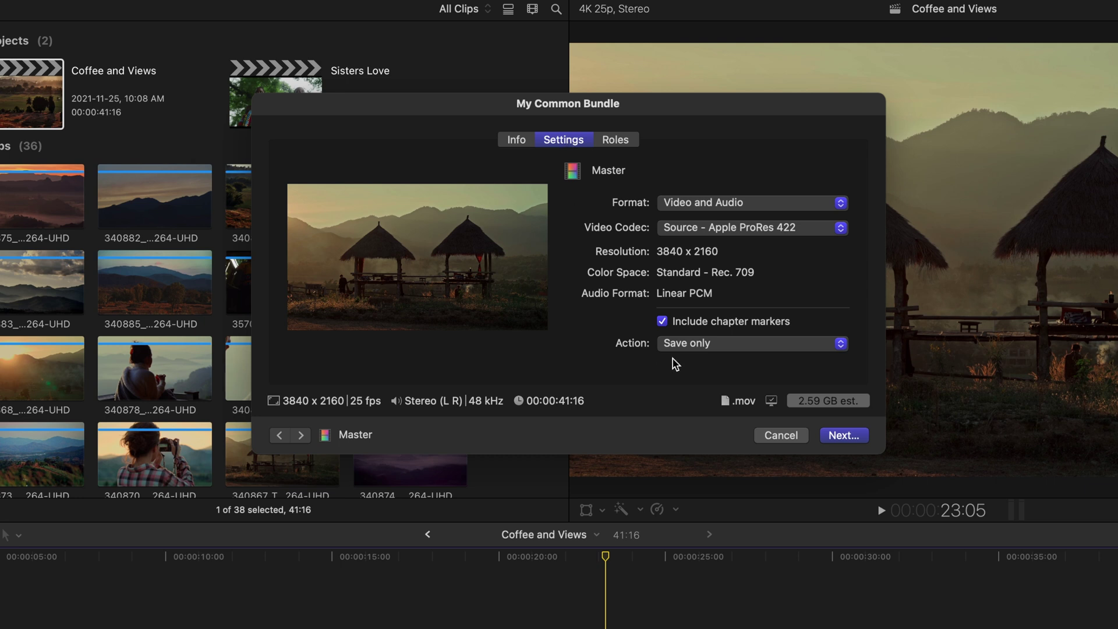
mouse_move(771, 401)
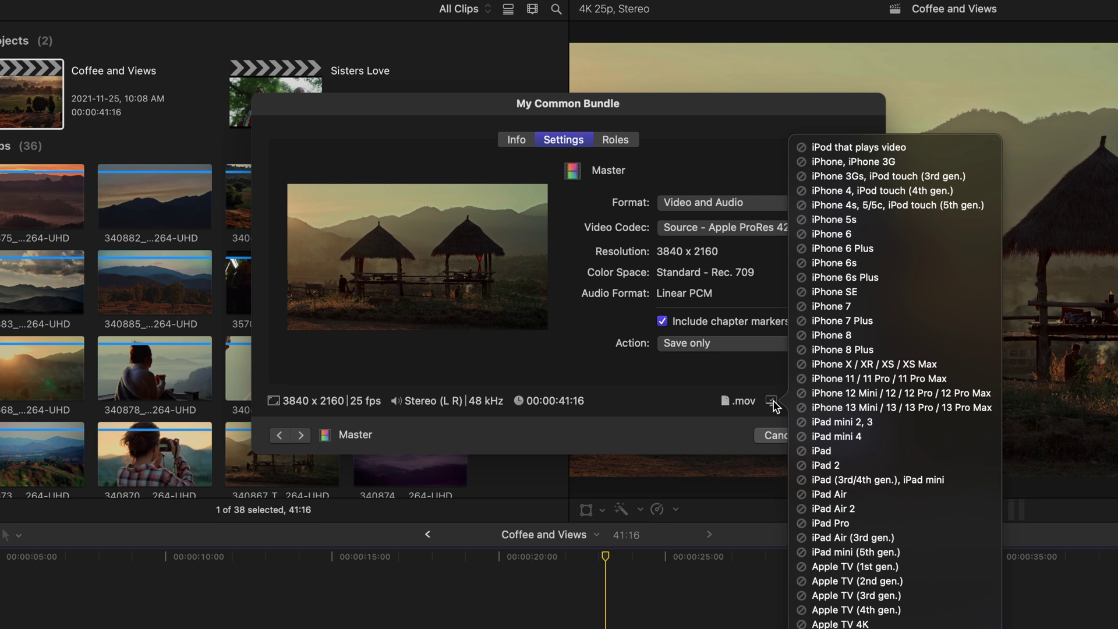
- Set the YouTube & Facebook output resolution to 1920 x 1080
click(301, 435)
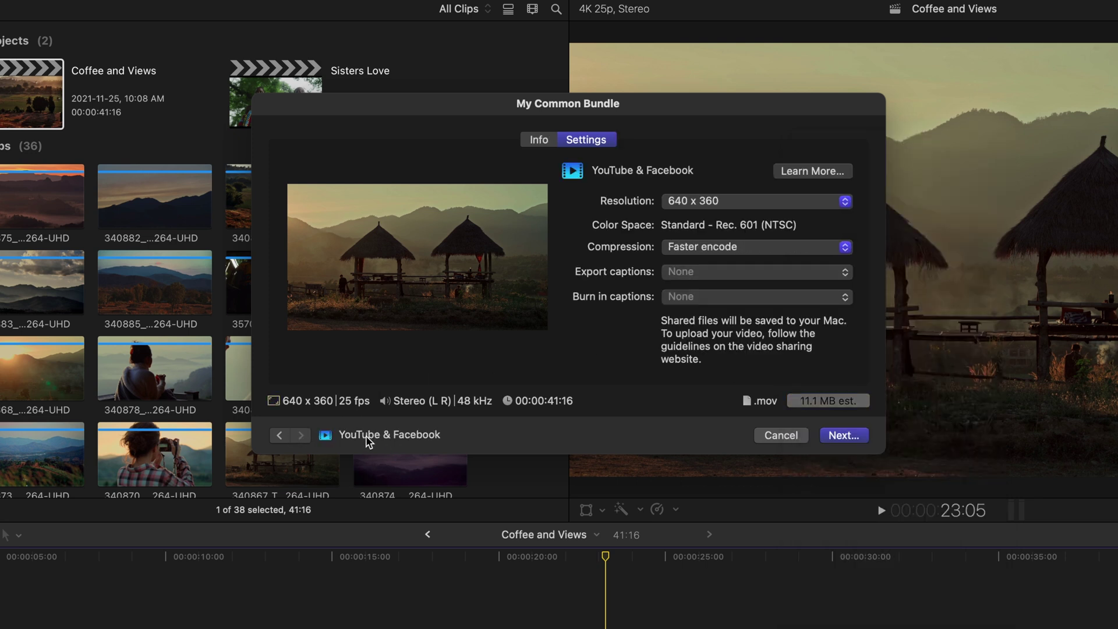
click(753, 205)
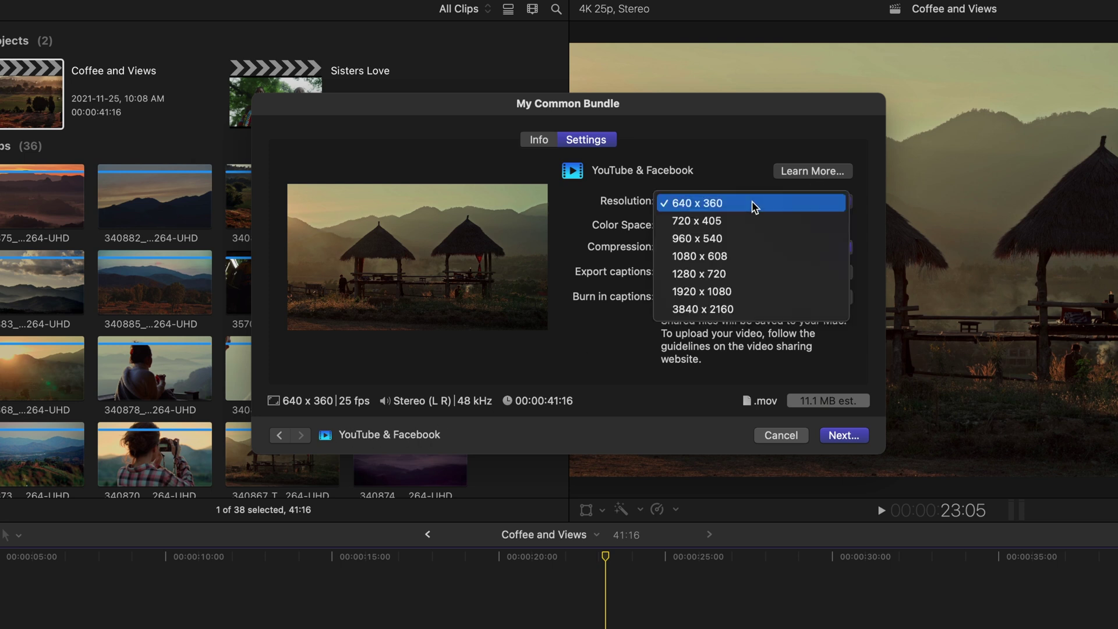
click(760, 290)
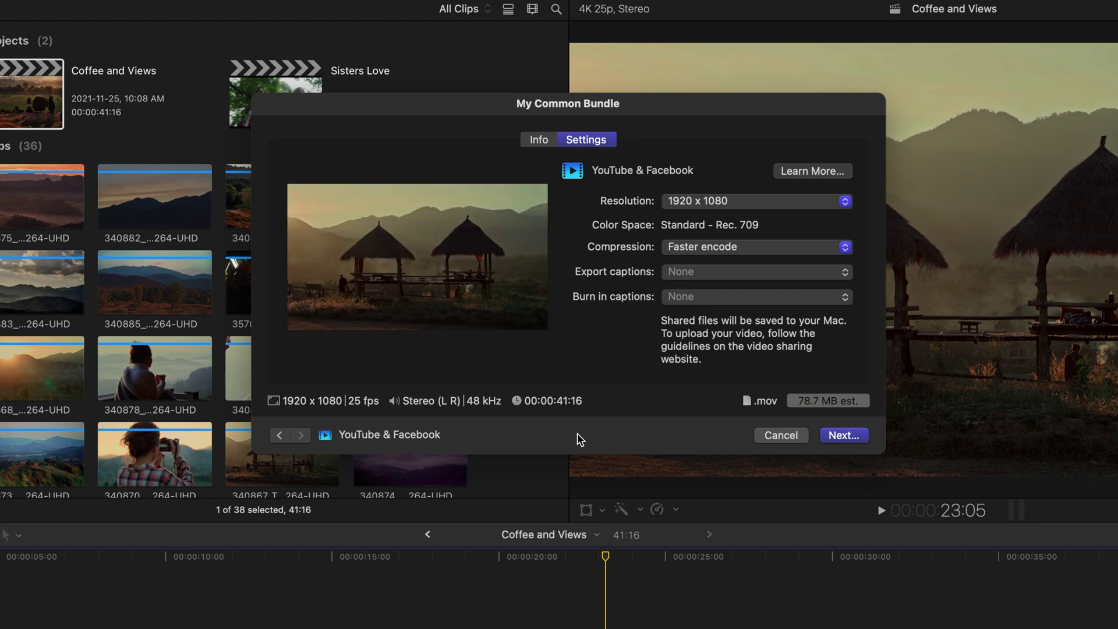
- Save the bundle exports into a new Bundle Exports folder inside My Exports
click(850, 436)
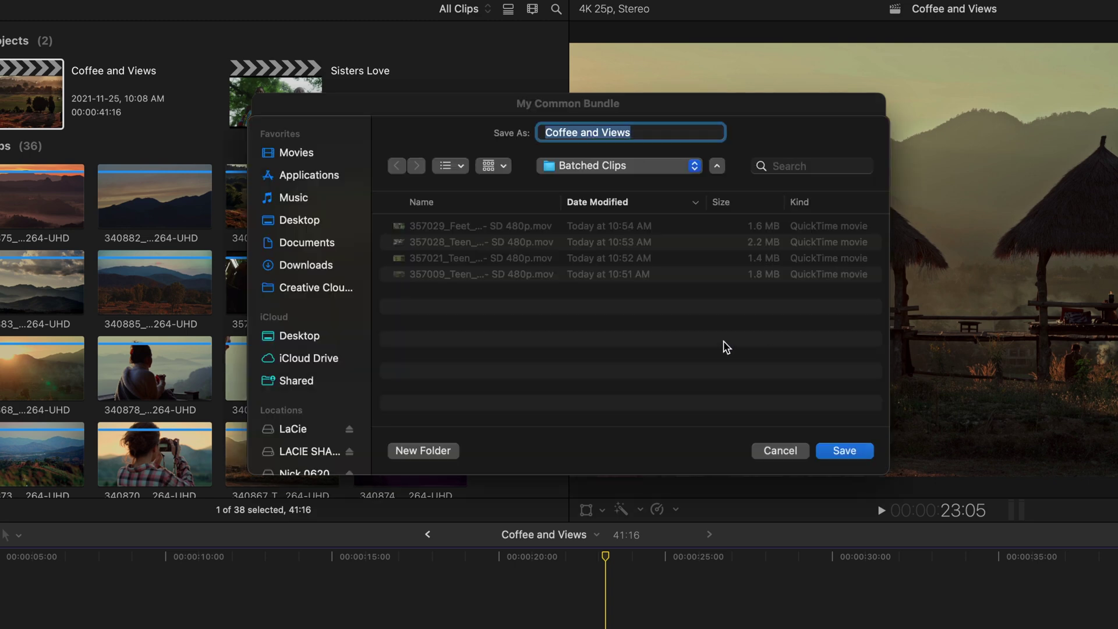
click(622, 168)
click(609, 186)
click(426, 451)
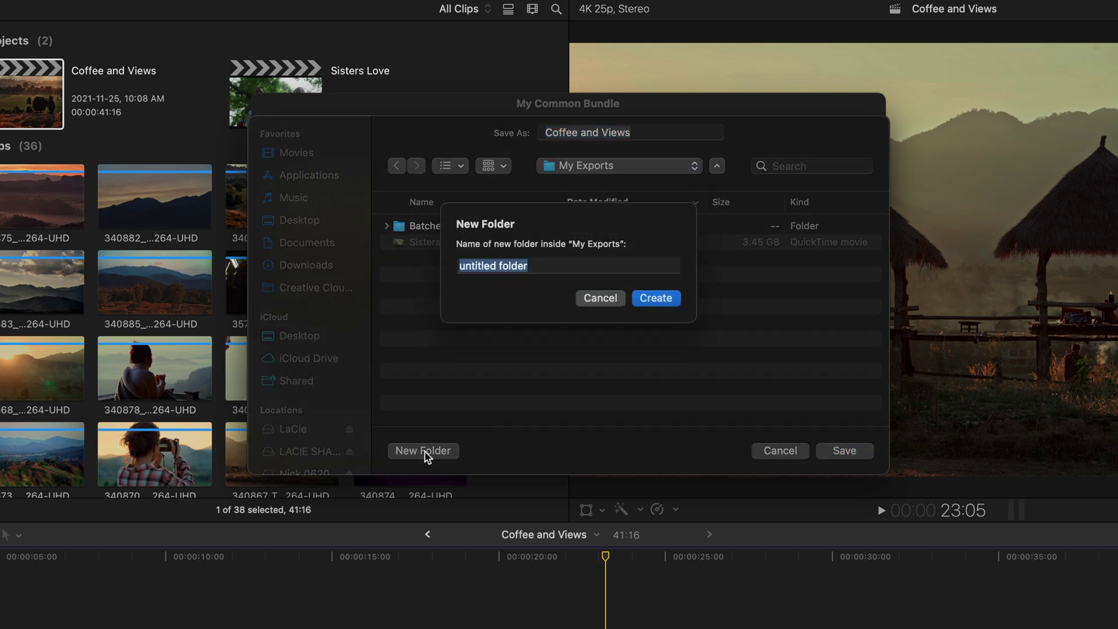
text(Bundle Exports)
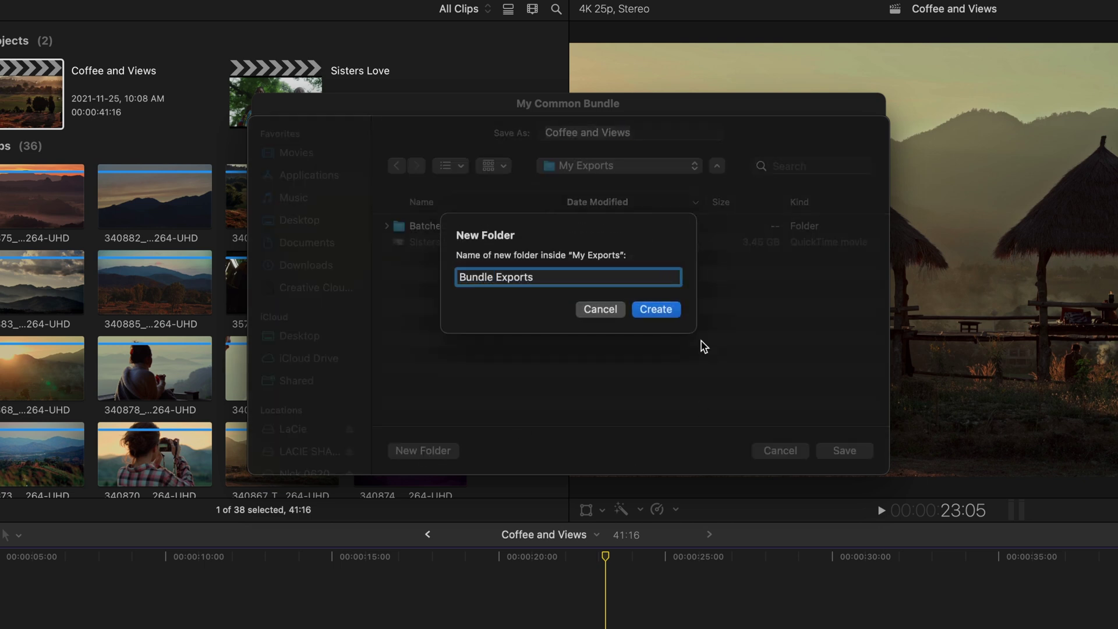
key(Return)
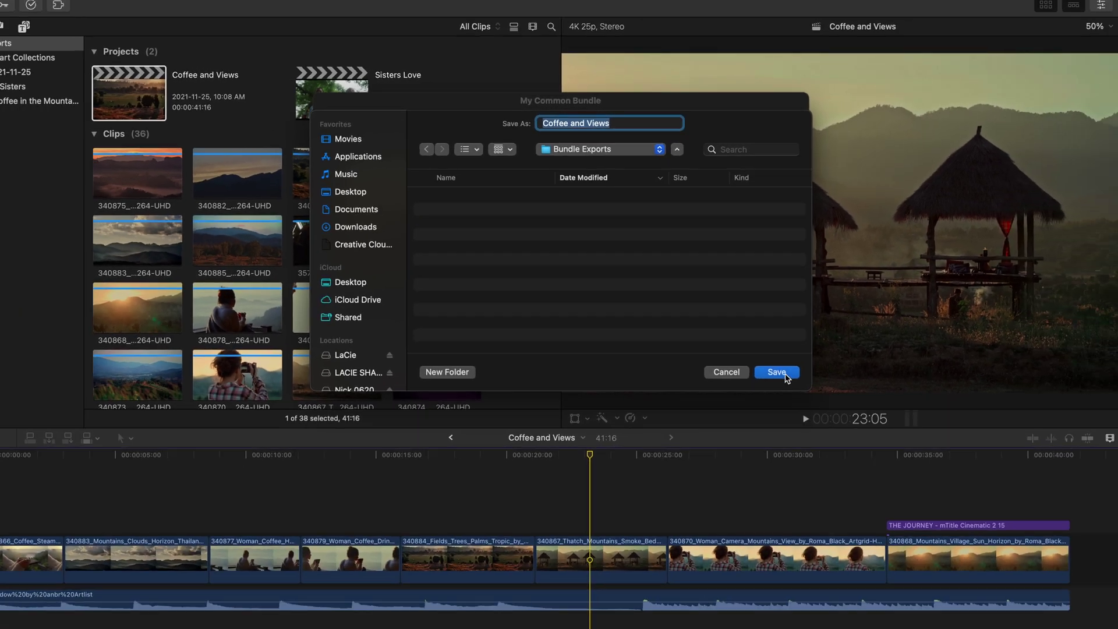
click(845, 450)
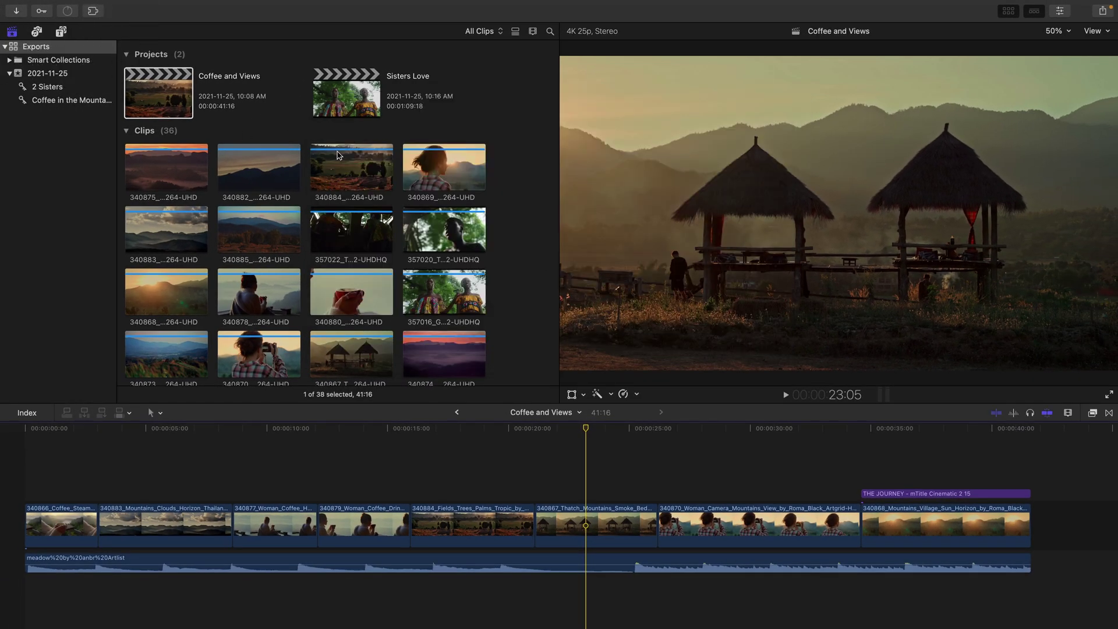
- Check the sharing progress in Background Tasks, then open Bundle Exports in Finder to see the three files
click(65, 12)
click(62, 149)
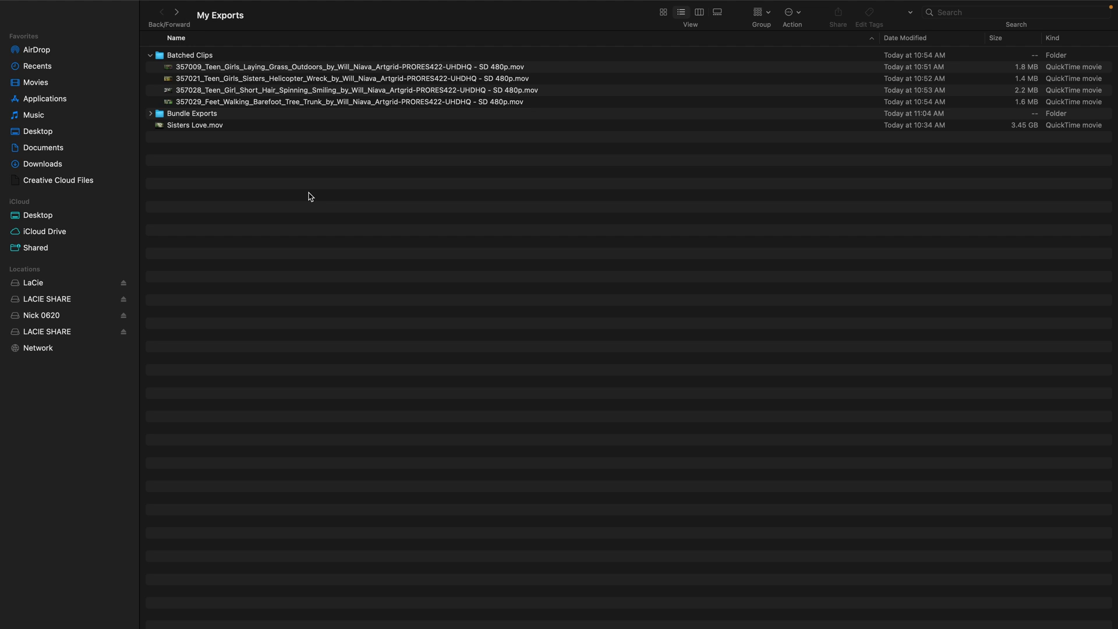
double_click(161, 114)
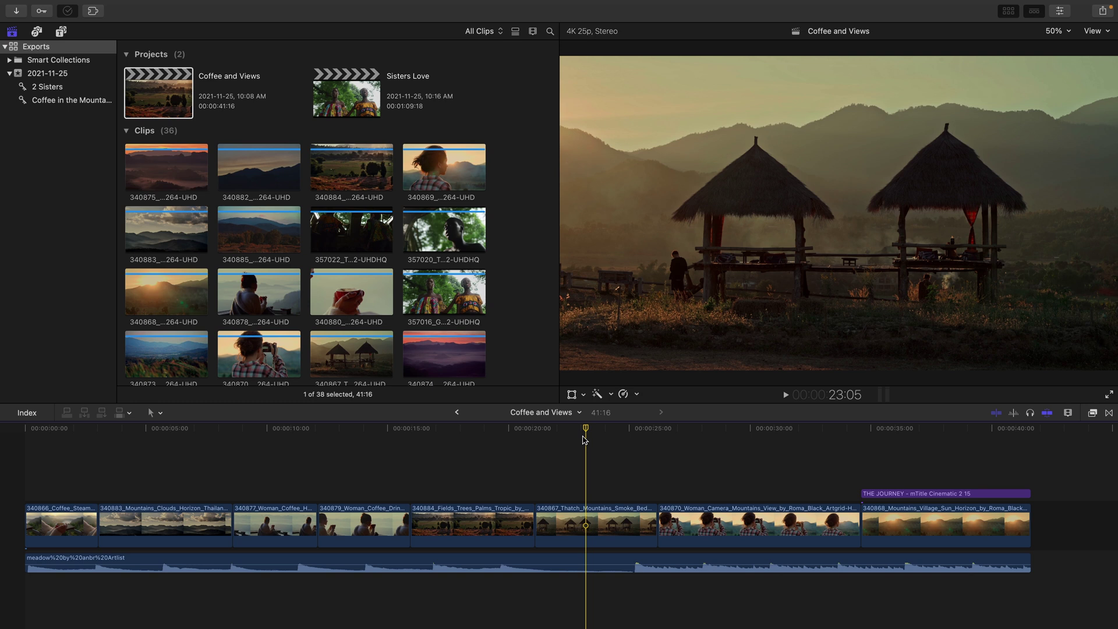
- Reopen Share > Add Destination and expand My Common Bundle to list its three outputs
click(96, 6)
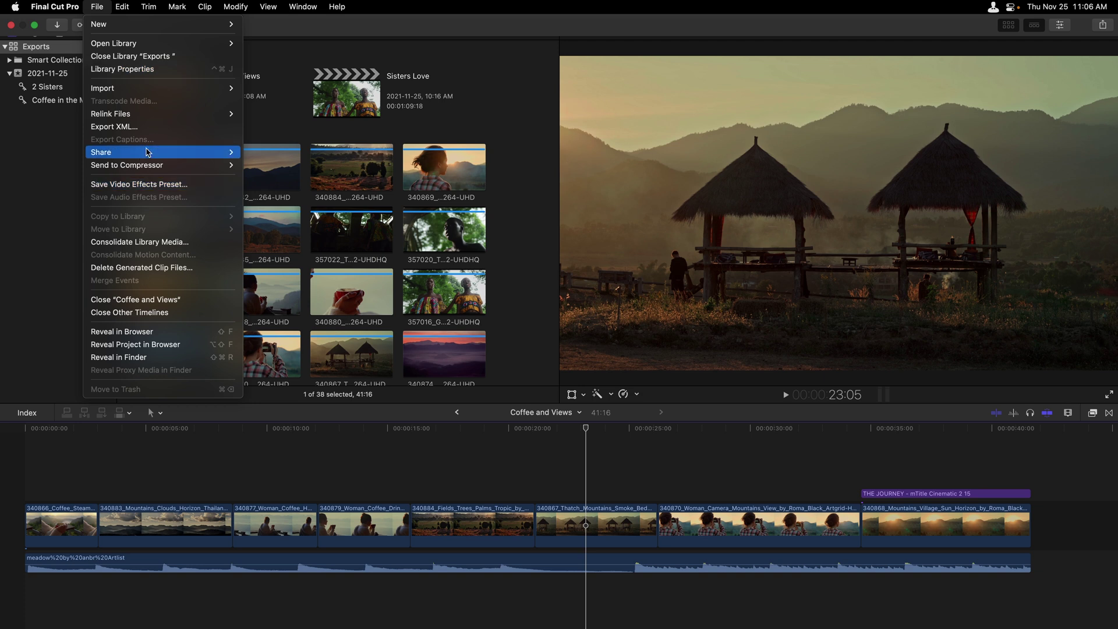
mouse_move(145, 152)
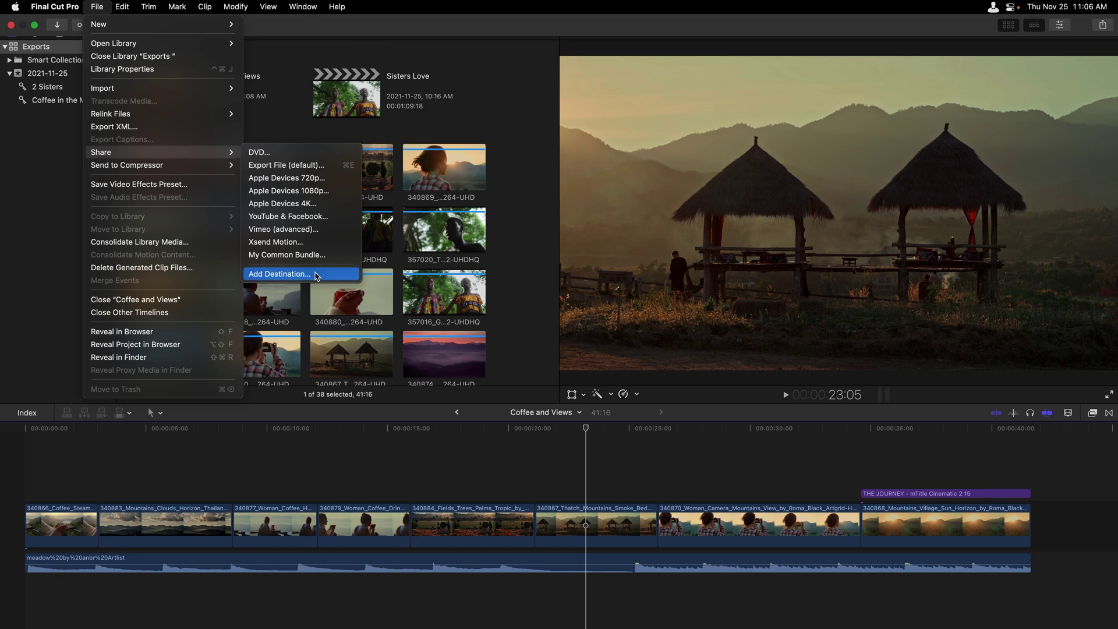
click(316, 276)
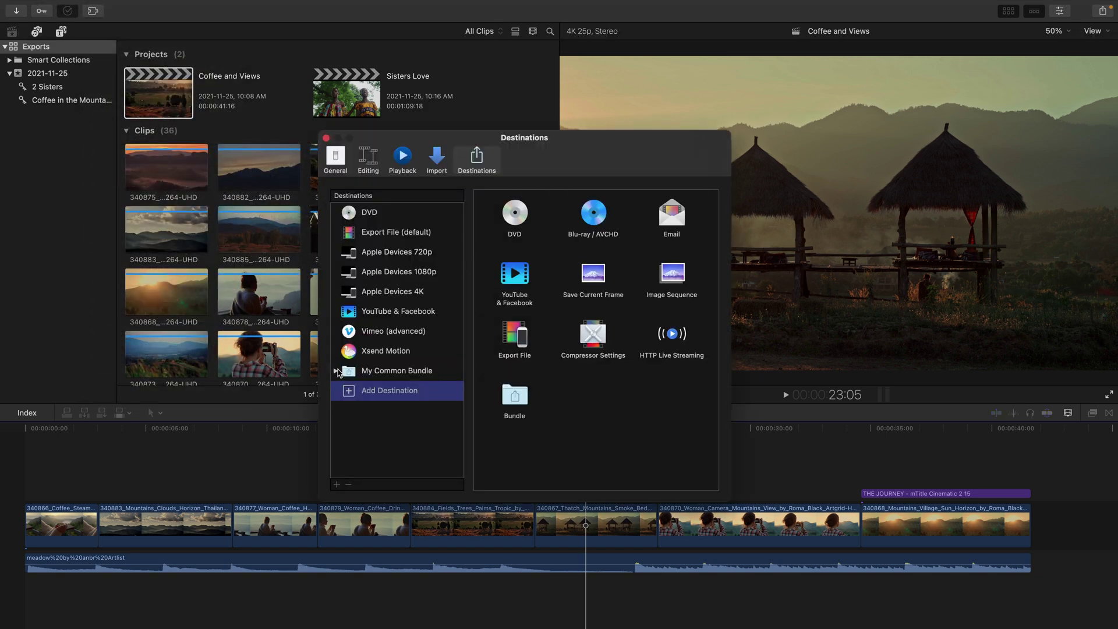
click(337, 370)
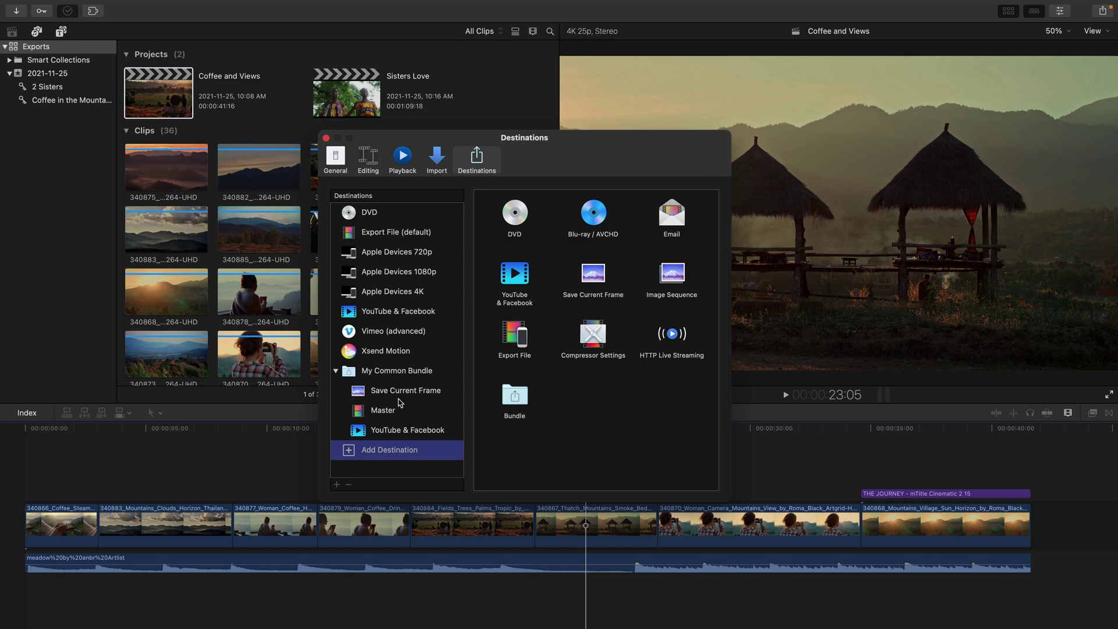